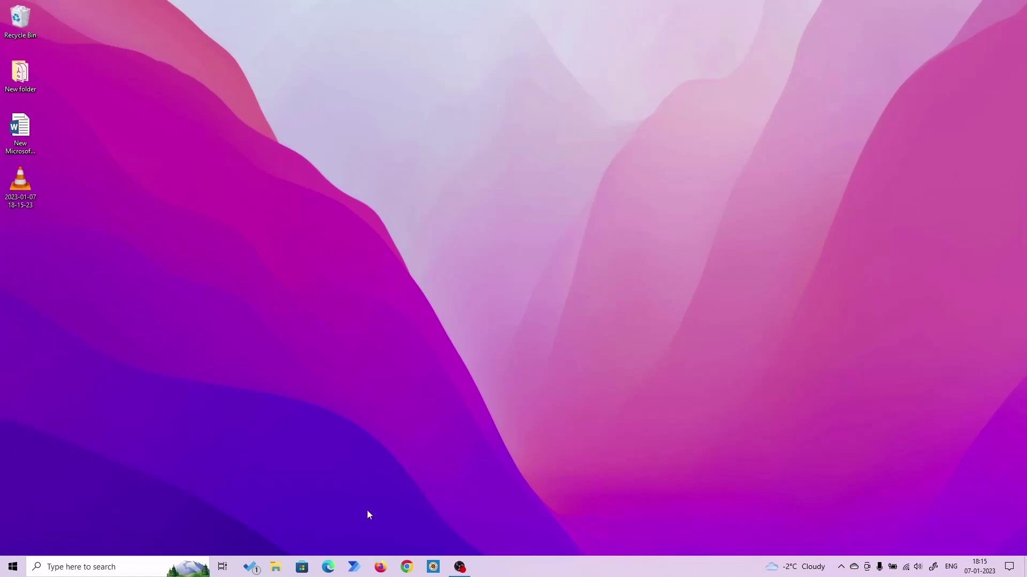
Step: Search the Microsoft Store for 'Snipping Tool' and install the app
{"action": "left_click", "coordinate": [303, 568]}
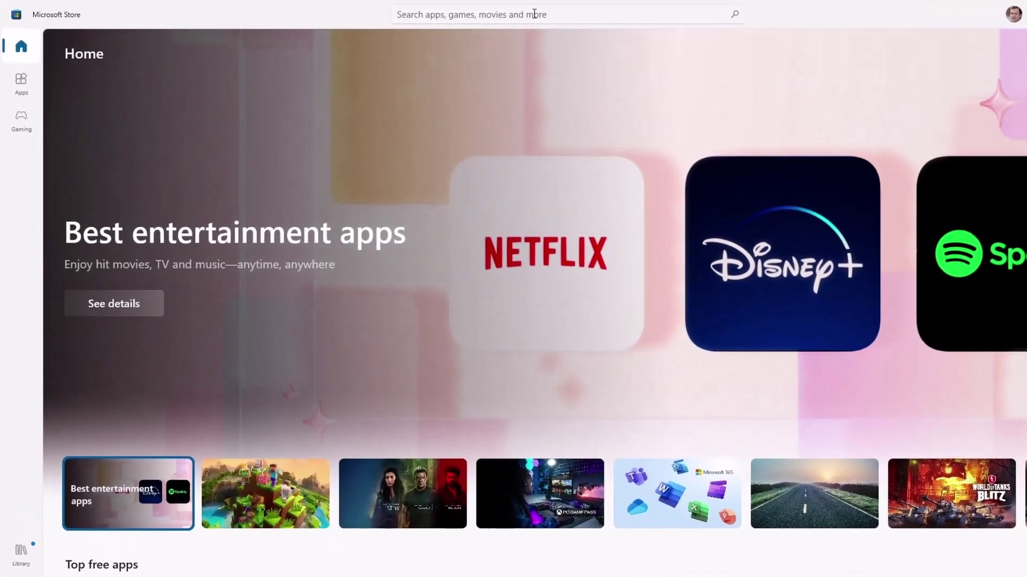
{"action": "left_click", "coordinate": [535, 14]}
{"action": "type", "text": "sNI"}
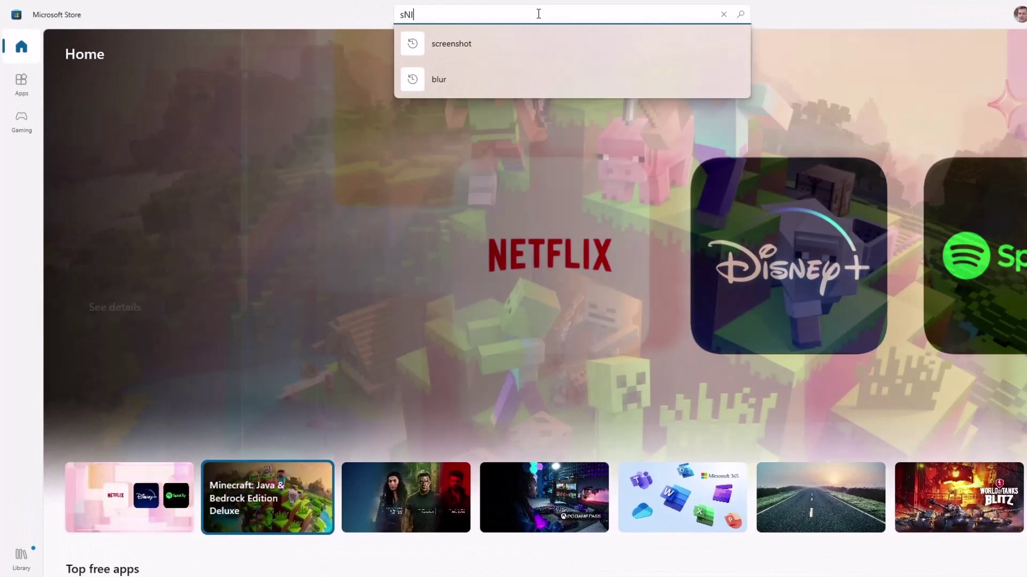
{"action": "type", "text": "PPING t"}
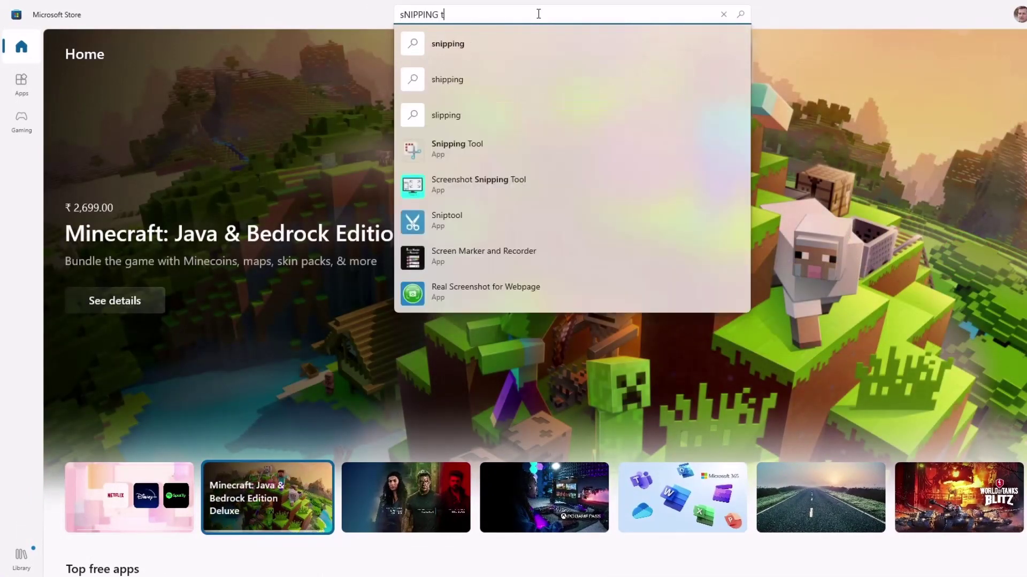
{"action": "type", "text": "OOL"}
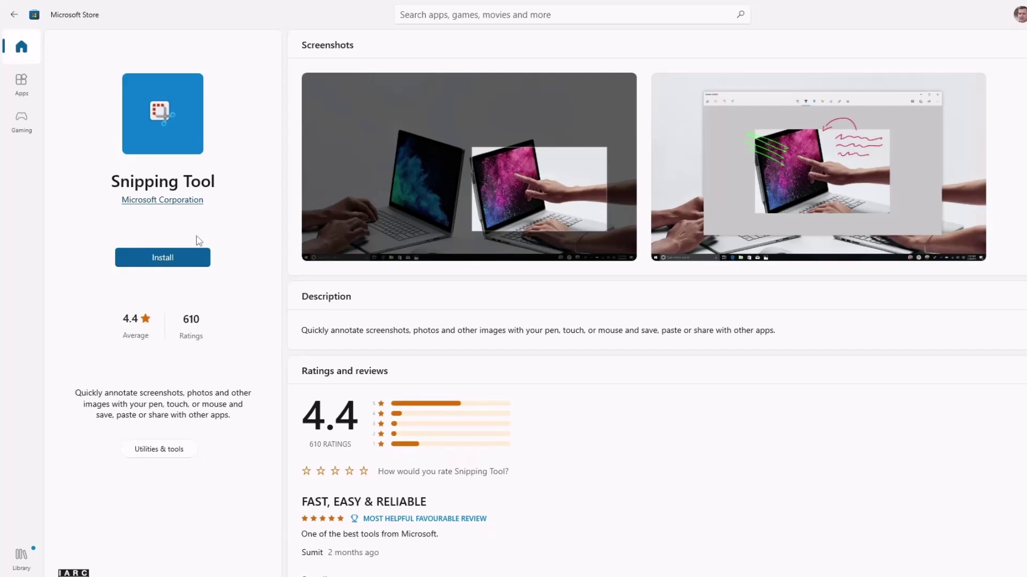
{"action": "left_click", "coordinate": [190, 263]}
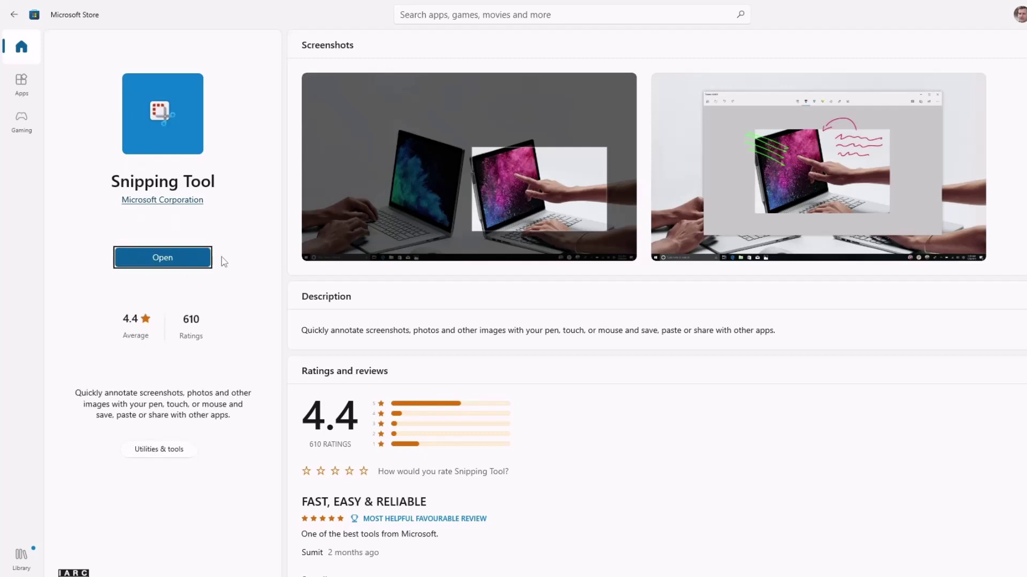
Step: Launch Snip & Sketch from the Store, move its window aside, and start a new snip
{"action": "left_click", "coordinate": [190, 259]}
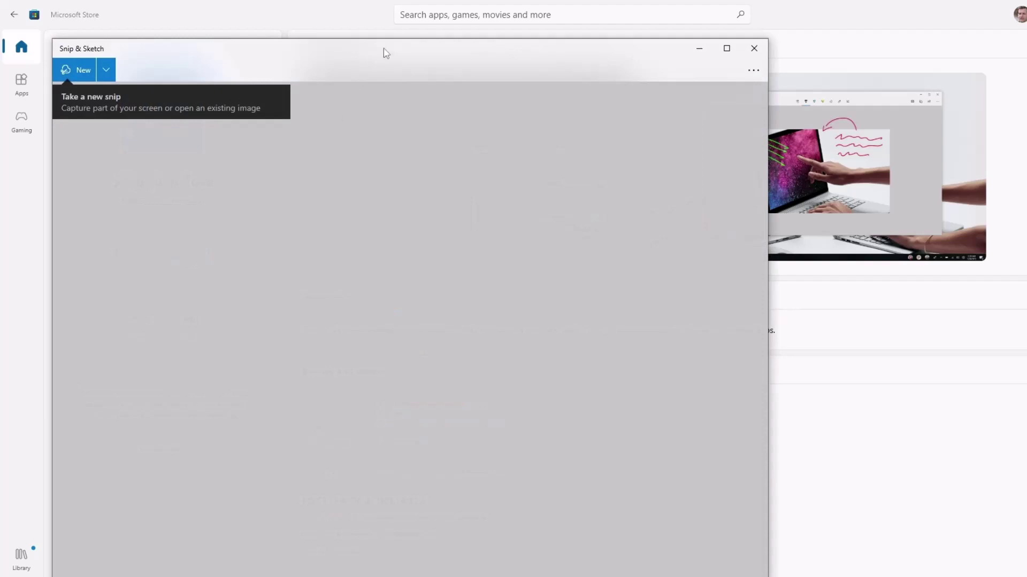
{"action": "left_click_drag", "start_coordinate": [382, 50], "coordinate": [576, 30]}
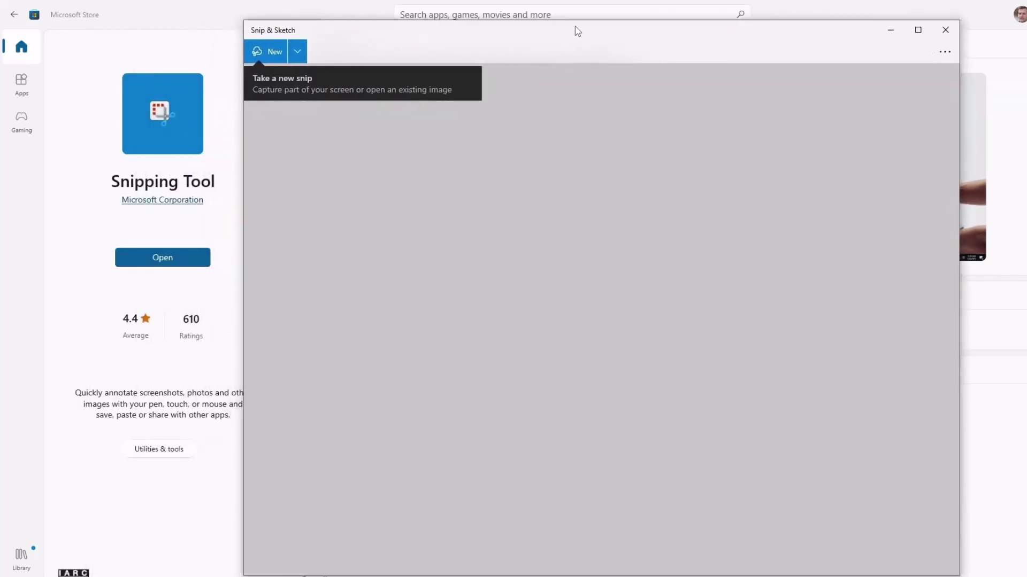
{"action": "left_click", "coordinate": [279, 55]}
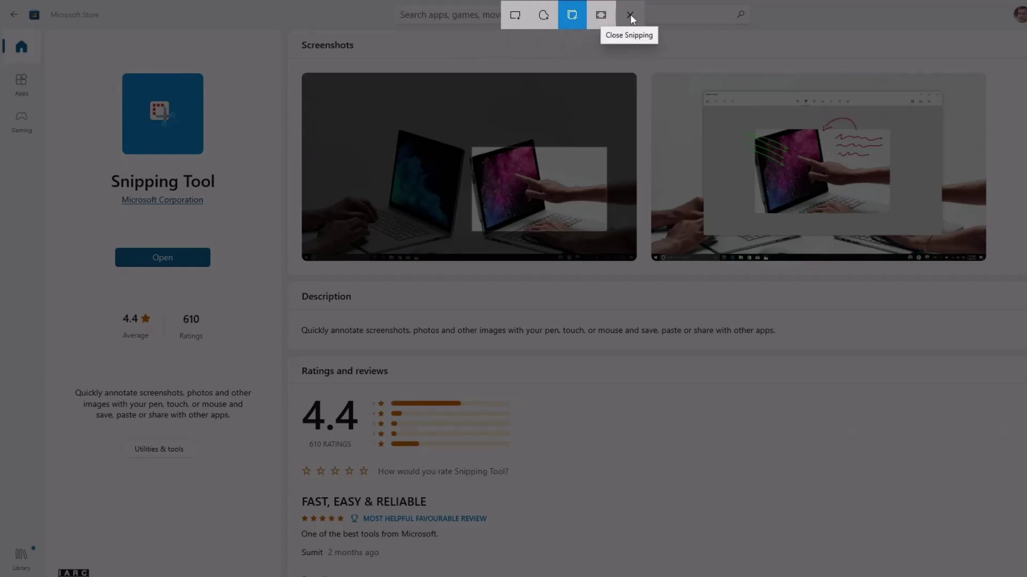
Step: Snip the Snipping Tool icon as a rectangle, then trace it as a freeform snip
{"action": "left_click", "coordinate": [514, 18]}
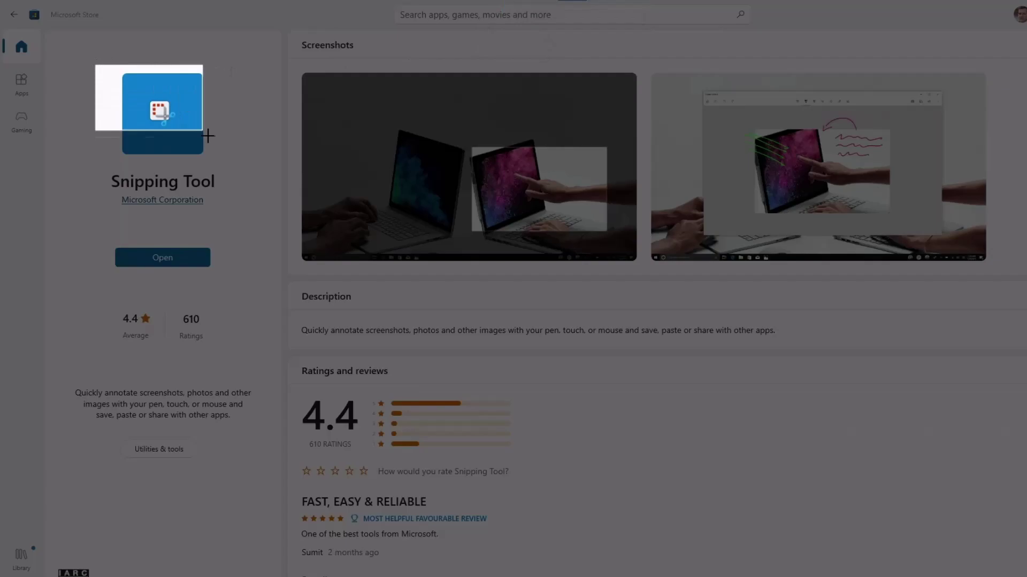
{"action": "left_click_drag", "start_coordinate": [95, 64], "coordinate": [238, 165]}
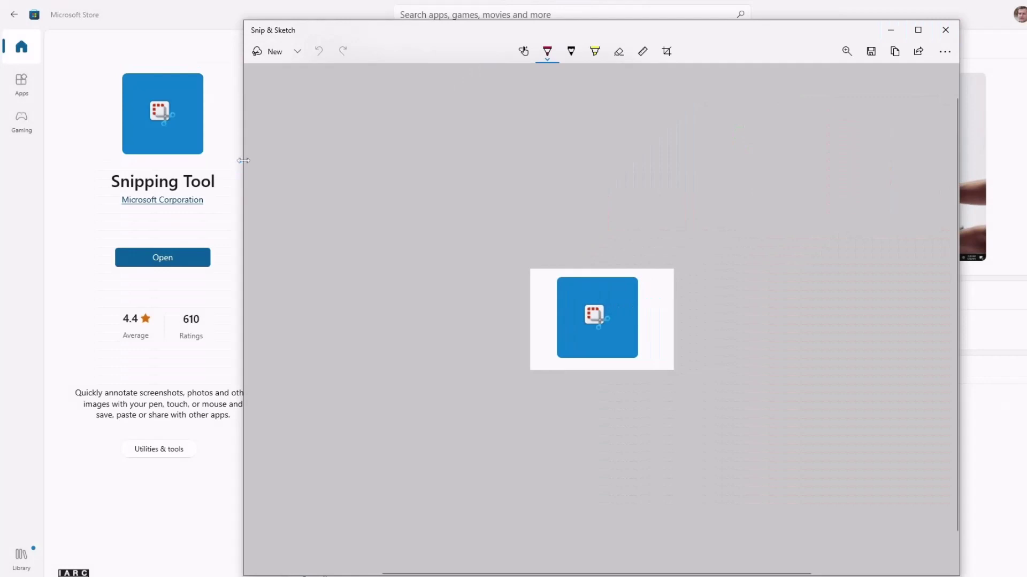
{"action": "left_click", "coordinate": [270, 55]}
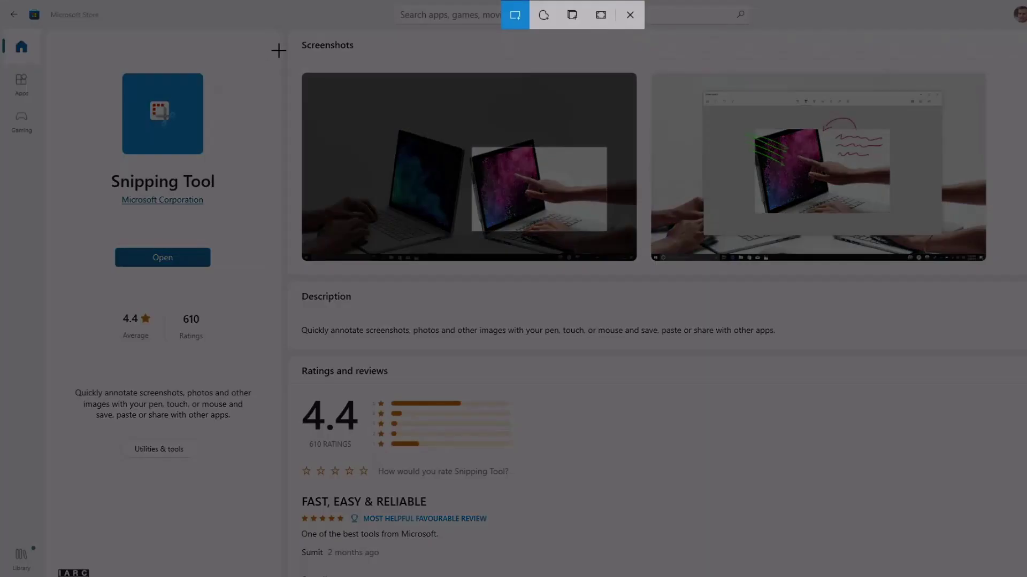
{"action": "left_click", "coordinate": [544, 20]}
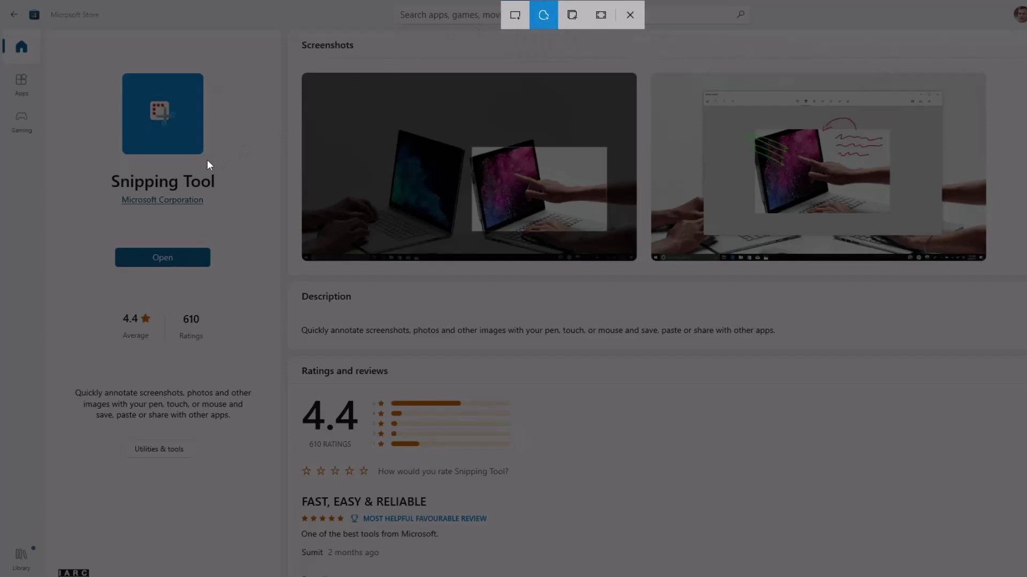
{"action": "left_click_drag", "start_coordinate": [207, 160], "coordinate": [226, 95]}
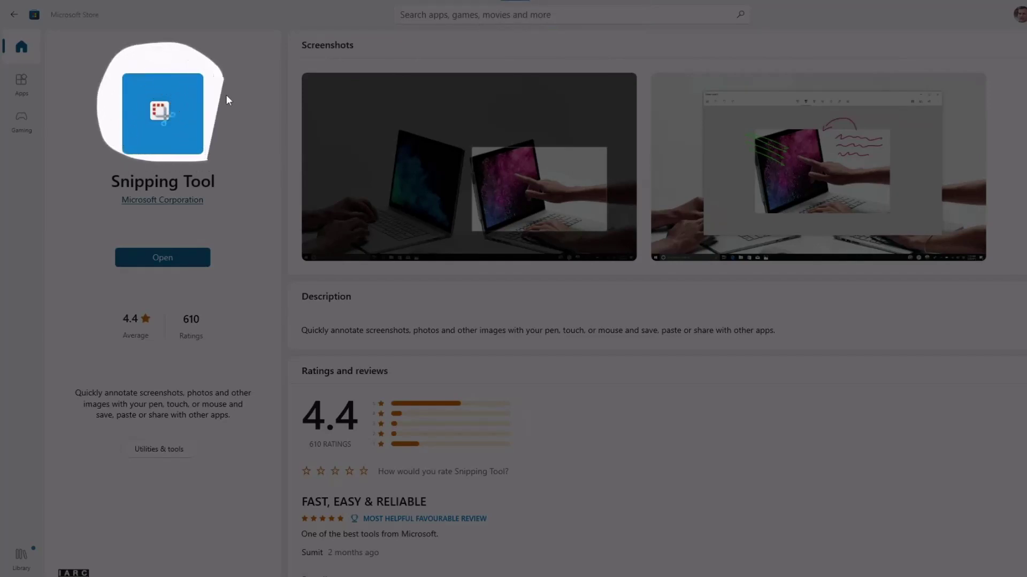
{"action": "left_click_drag", "start_coordinate": [214, 155], "coordinate": [204, 159]}
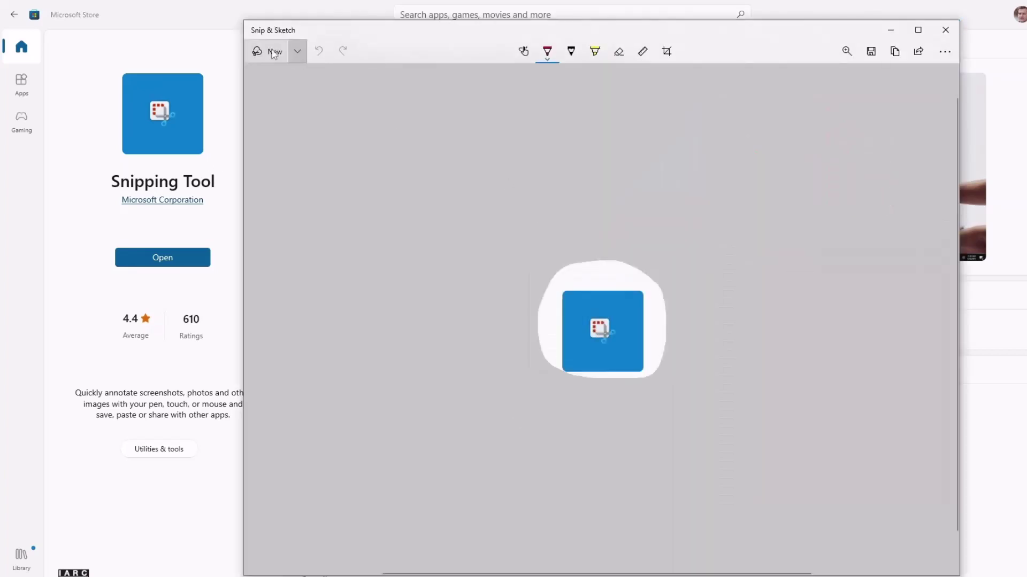
Step: Take a window snip of the Microsoft Store, then a fullscreen snip
{"action": "left_click", "coordinate": [272, 52]}
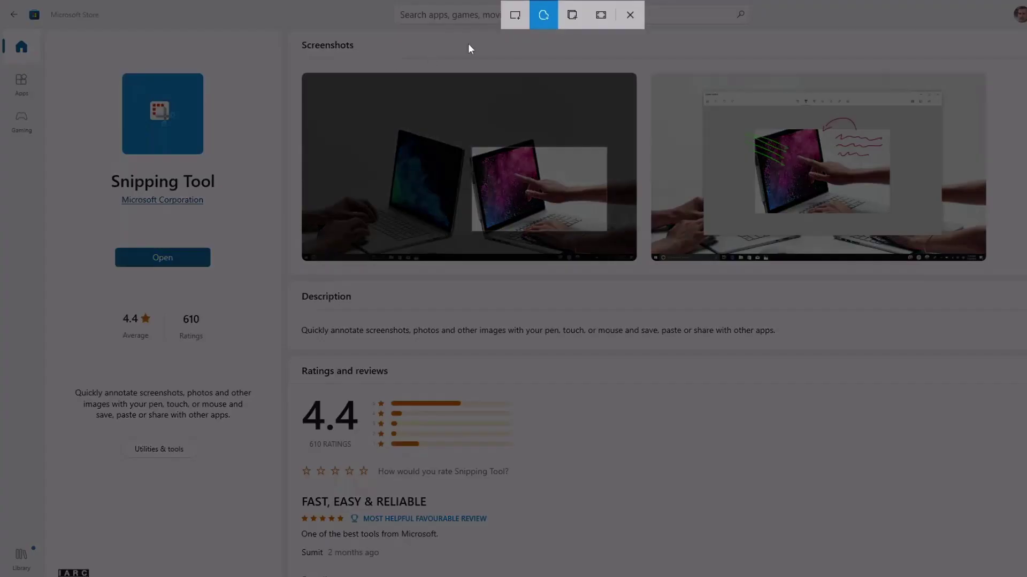
{"action": "left_click", "coordinate": [572, 17]}
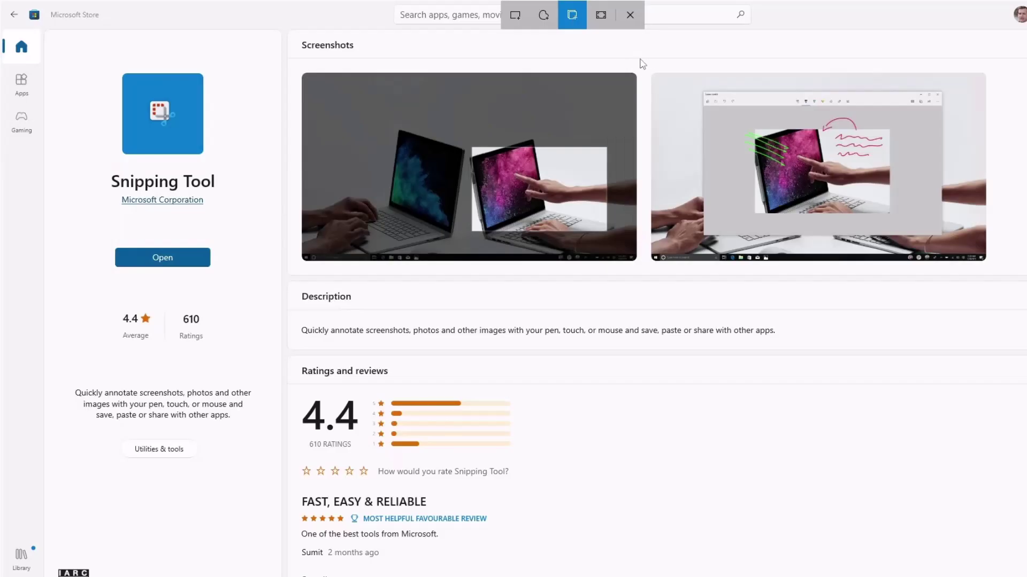
{"action": "left_click", "coordinate": [640, 59]}
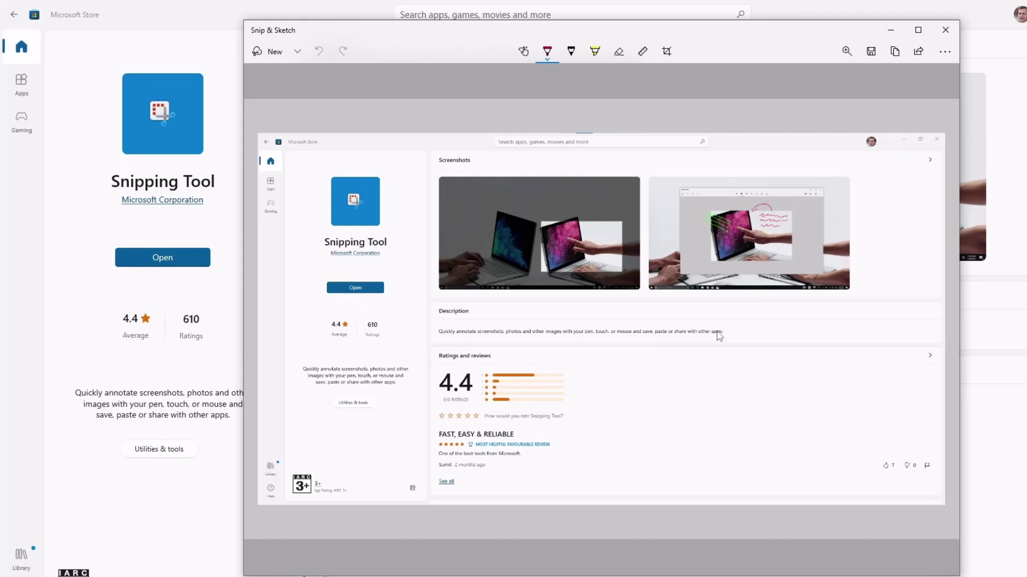
{"action": "left_click", "coordinate": [266, 49]}
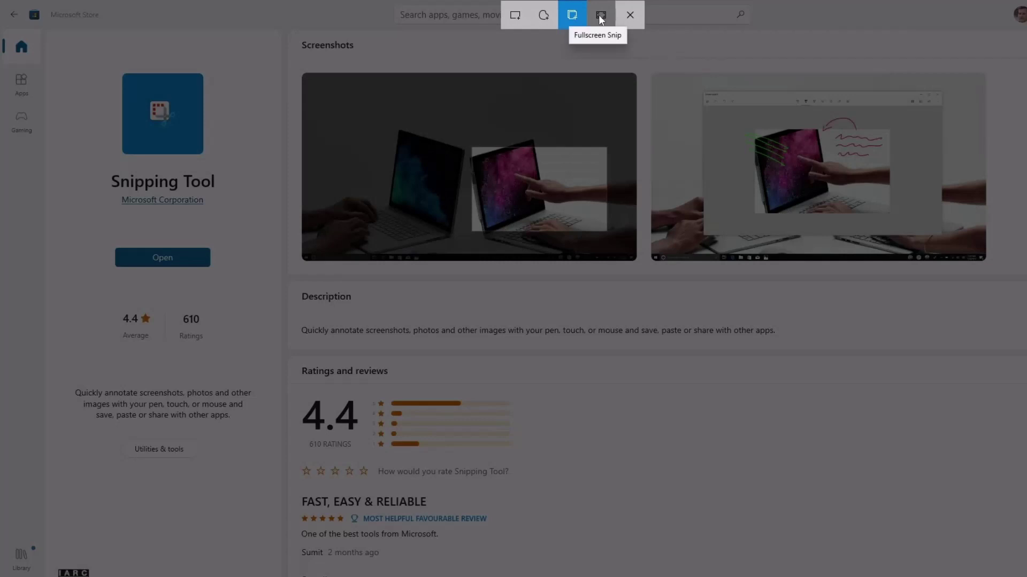
{"action": "left_click", "coordinate": [600, 19]}
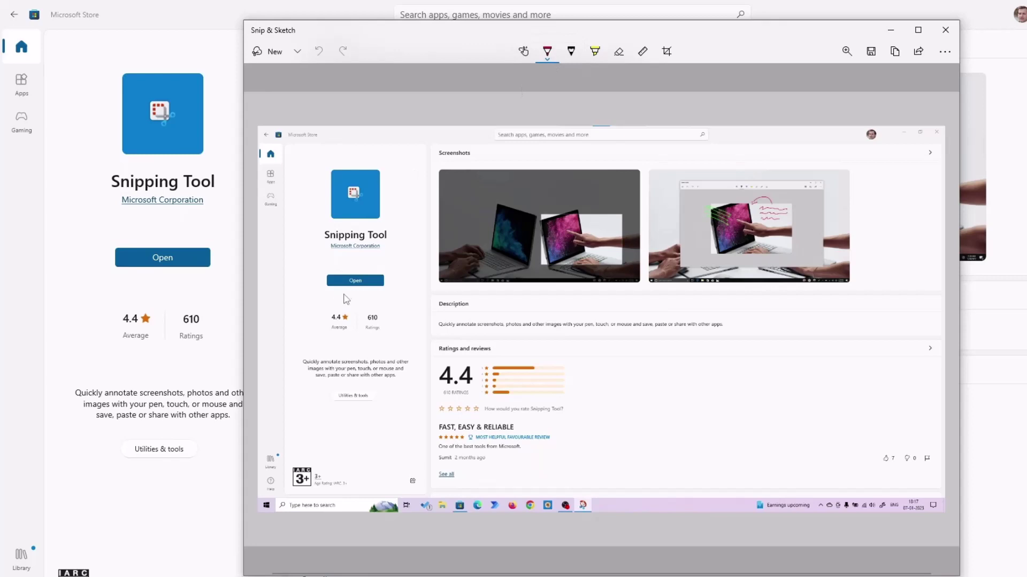
Step: Circle the Open button in red and the 4.4 rating in thicker yellow ballpoint pen
{"action": "mouse_move", "coordinate": [356, 295]}
{"action": "left_mouse_down"}
{"action": "mouse_move", "coordinate": [308, 272]}
{"action": "mouse_move", "coordinate": [342, 297]}
{"action": "left_mouse_up"}
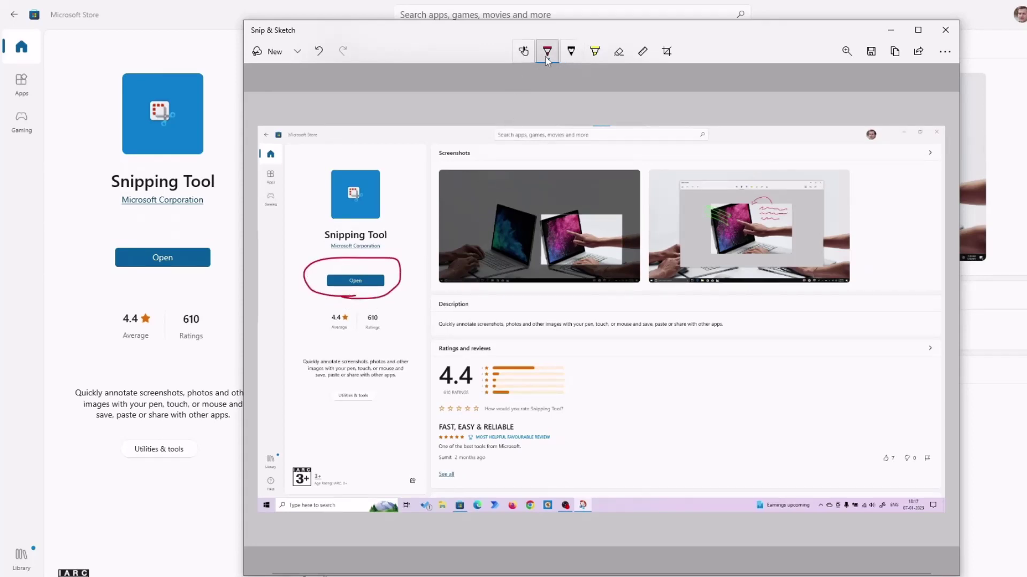
{"action": "left_click", "coordinate": [546, 53]}
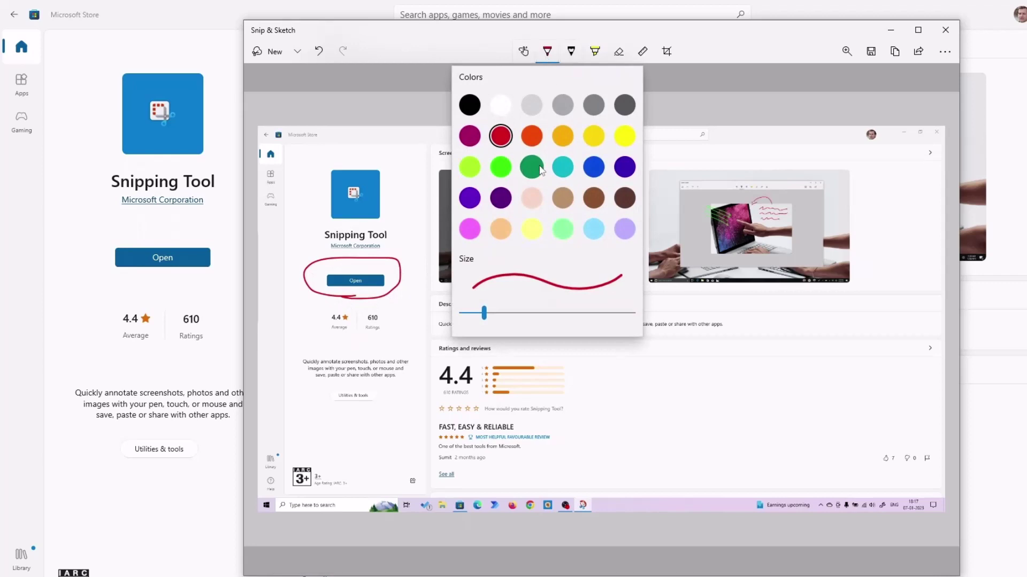
{"action": "left_click_drag", "start_coordinate": [486, 319], "coordinate": [521, 316]}
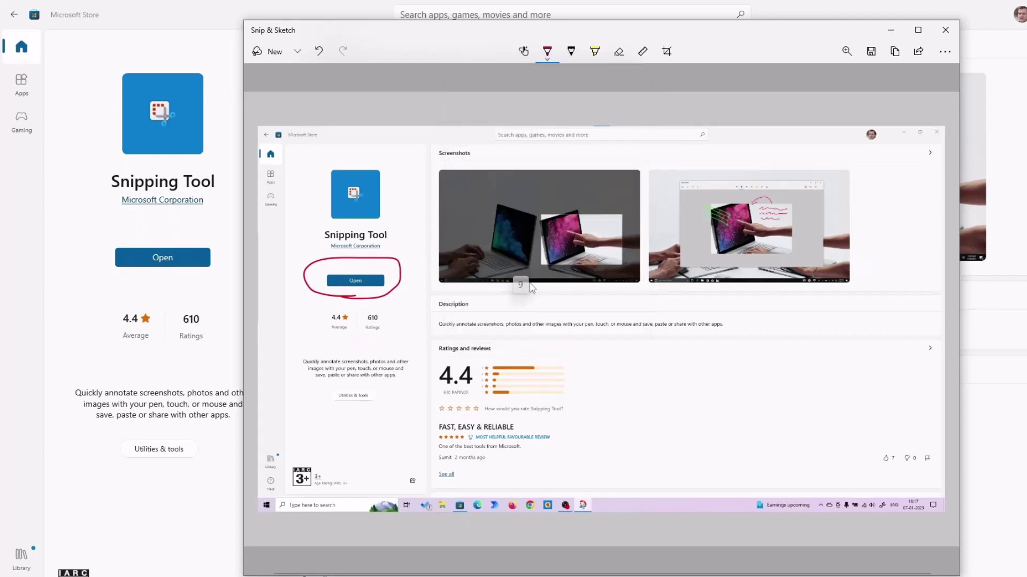
{"action": "left_click", "coordinate": [547, 52]}
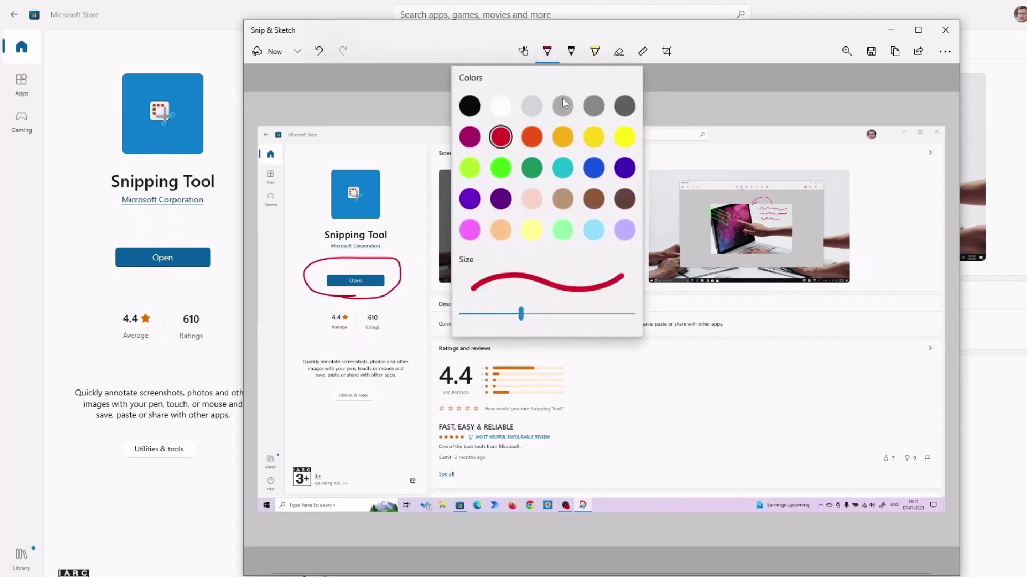
{"action": "left_click_drag", "start_coordinate": [567, 402], "coordinate": [554, 413]}
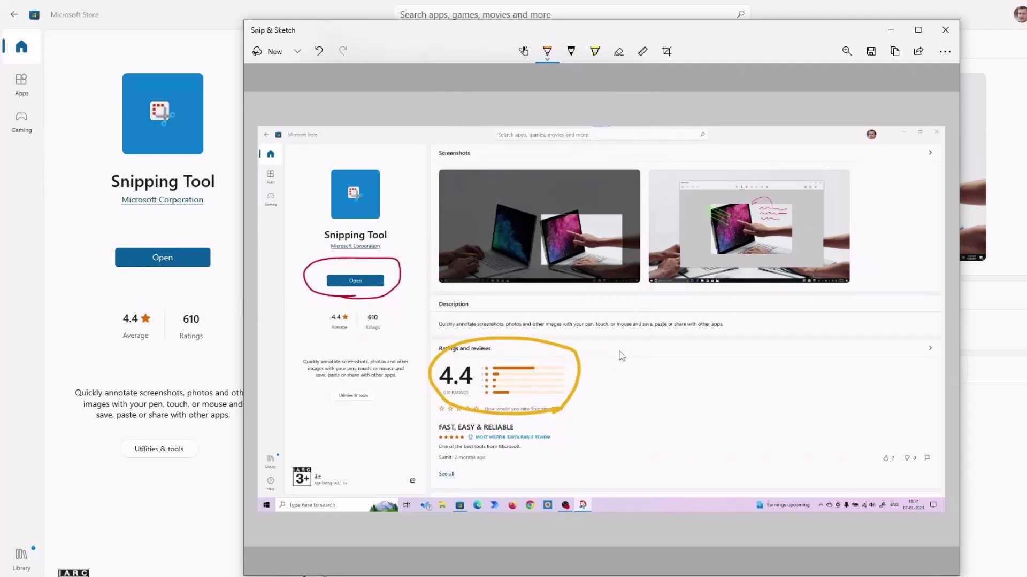
Step: Handwrite beside the 4.4 rating with the pencil
{"action": "left_click", "coordinate": [571, 53]}
{"action": "left_click", "coordinate": [573, 57]}
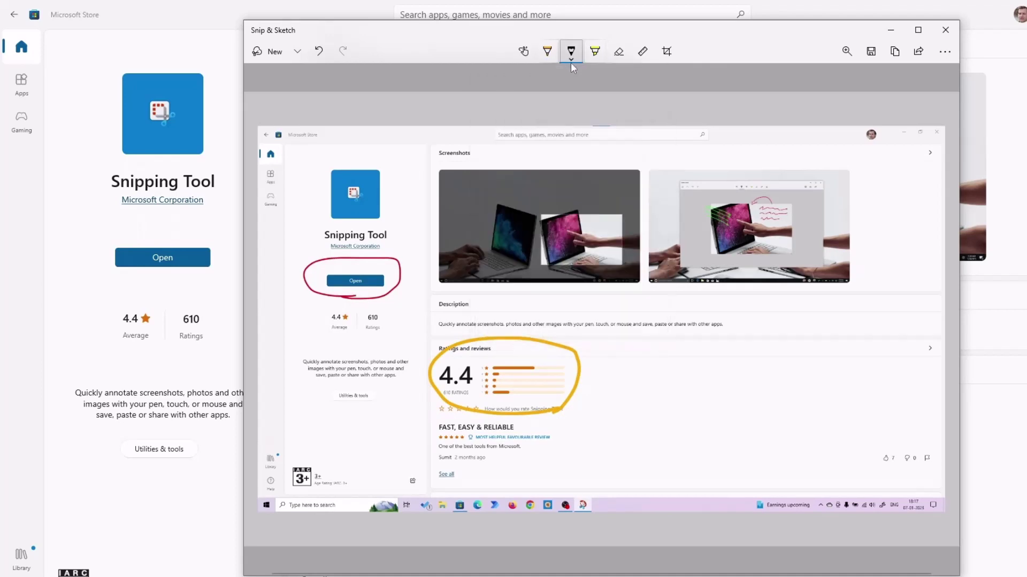
{"action": "mouse_move", "coordinate": [592, 392]}
{"action": "left_mouse_down"}
{"action": "mouse_move", "coordinate": [608, 422]}
{"action": "mouse_move", "coordinate": [620, 365]}
{"action": "mouse_move", "coordinate": [629, 394]}
{"action": "mouse_move", "coordinate": [678, 381]}
{"action": "mouse_move", "coordinate": [739, 334]}
{"action": "left_mouse_up"}
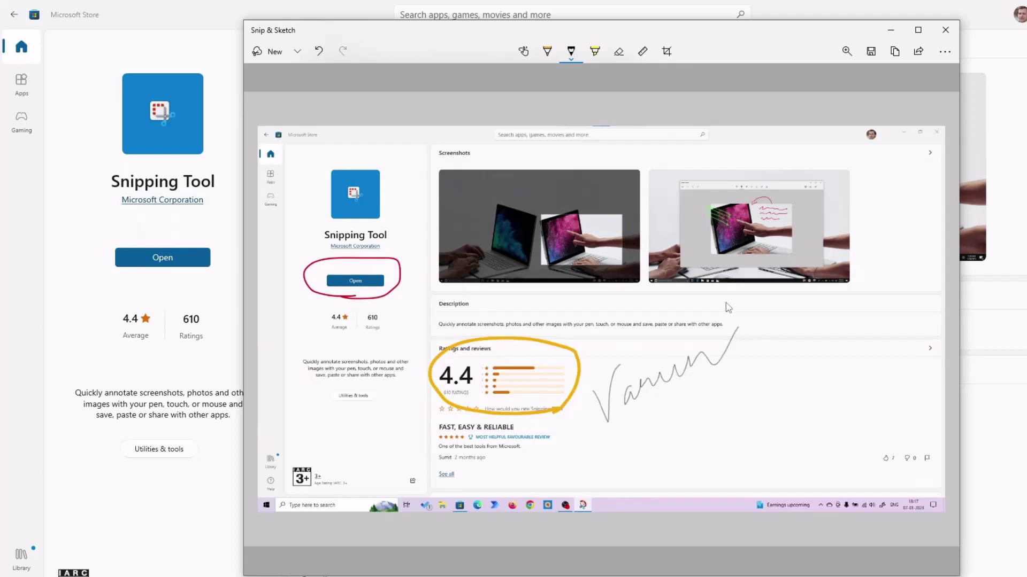
Step: Highlight the Snipping Tool title, then erase part of the handwriting
{"action": "left_click", "coordinate": [594, 50]}
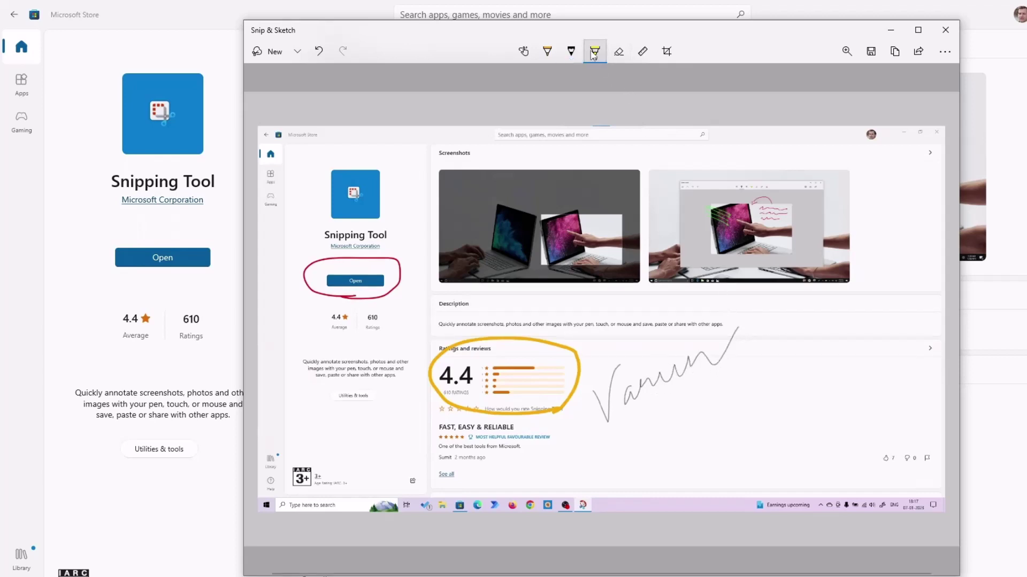
{"action": "left_click_drag", "start_coordinate": [324, 236], "coordinate": [386, 235]}
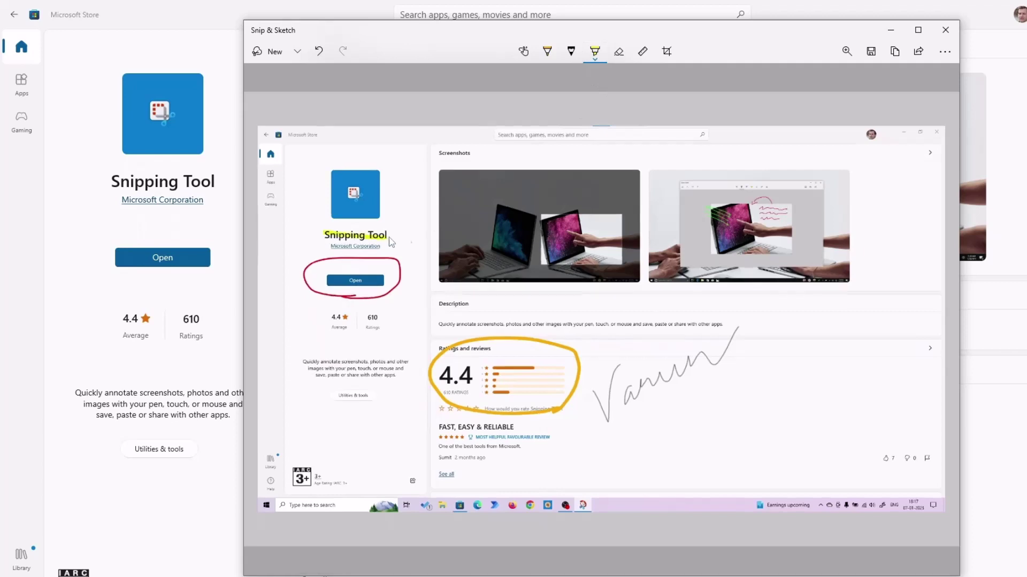
{"action": "left_click", "coordinate": [618, 52]}
{"action": "mouse_move", "coordinate": [618, 51]}
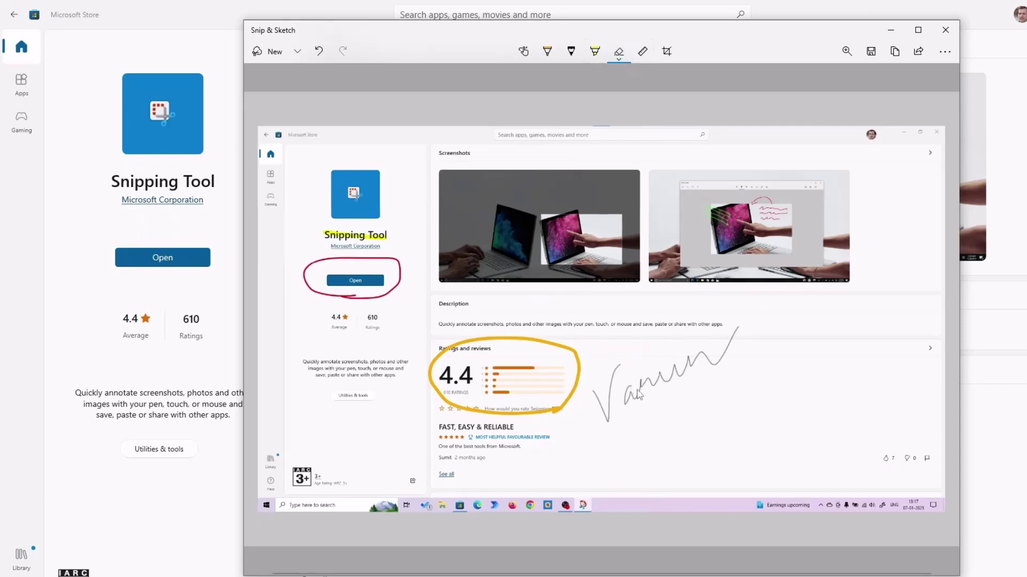
{"action": "mouse_move", "coordinate": [635, 395]}
{"action": "left_mouse_down"}
{"action": "mouse_move", "coordinate": [644, 386]}
{"action": "mouse_move", "coordinate": [598, 386]}
{"action": "left_mouse_up"}
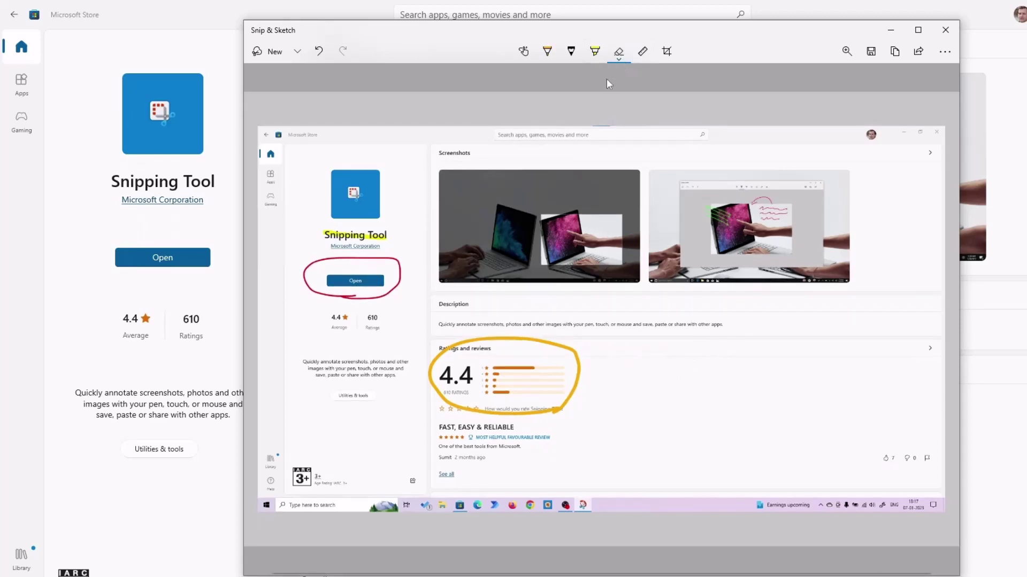
Step: Erase all ink from the snip and lay the ruler across it
{"action": "left_click", "coordinate": [620, 57]}
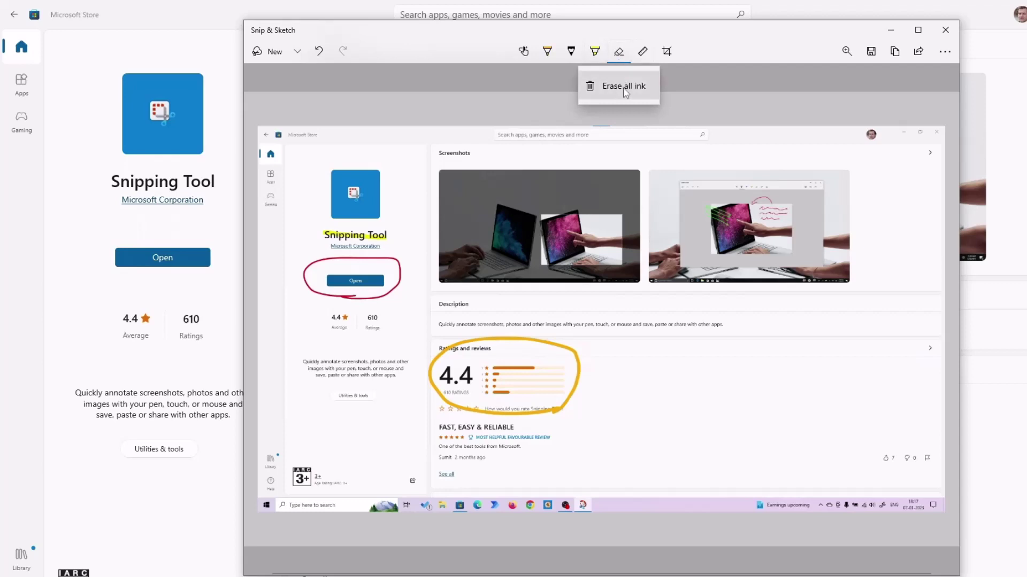
{"action": "left_click", "coordinate": [623, 87]}
{"action": "left_click", "coordinate": [643, 50]}
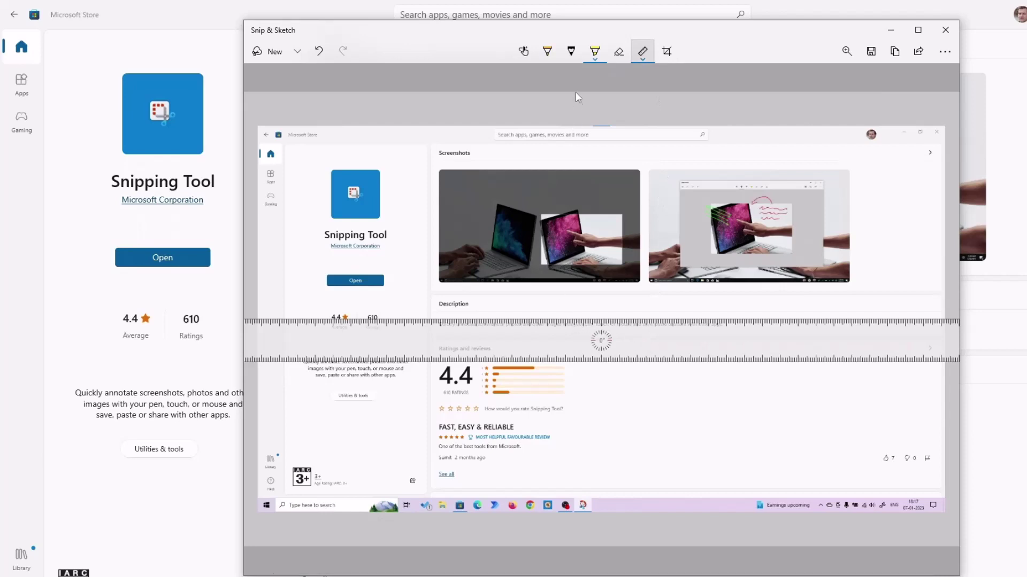
Step: Rule two straight yellow pen lines under the Description and Ratings sections
{"action": "left_click", "coordinate": [547, 51]}
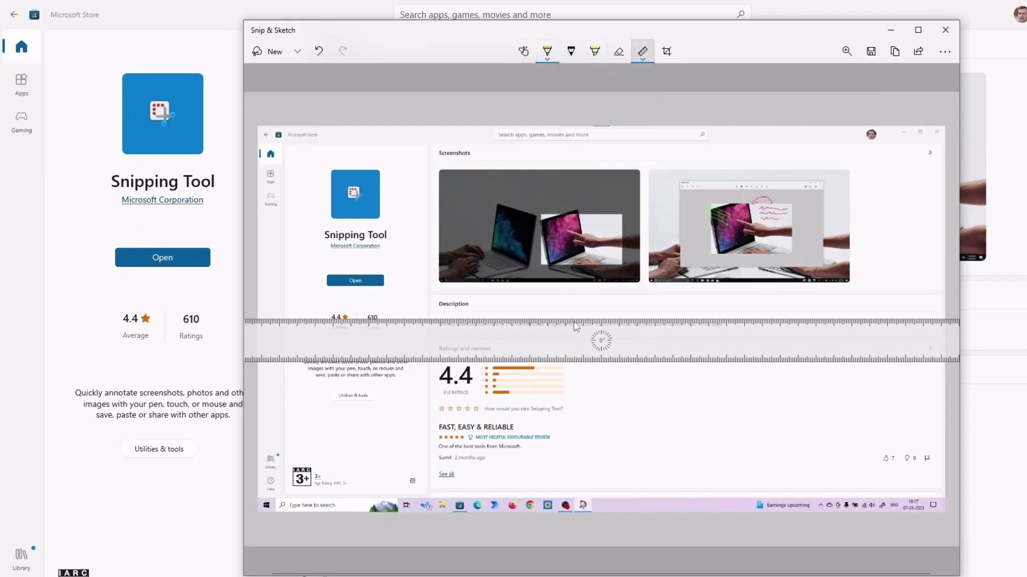
{"action": "left_click_drag", "start_coordinate": [560, 324], "coordinate": [826, 331]}
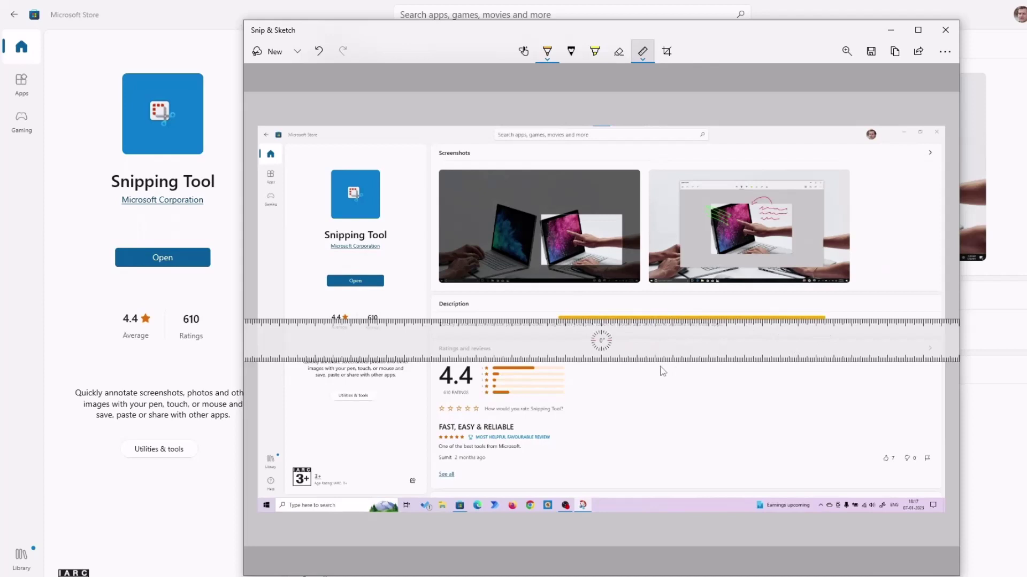
{"action": "left_click_drag", "start_coordinate": [587, 364], "coordinate": [863, 355]}
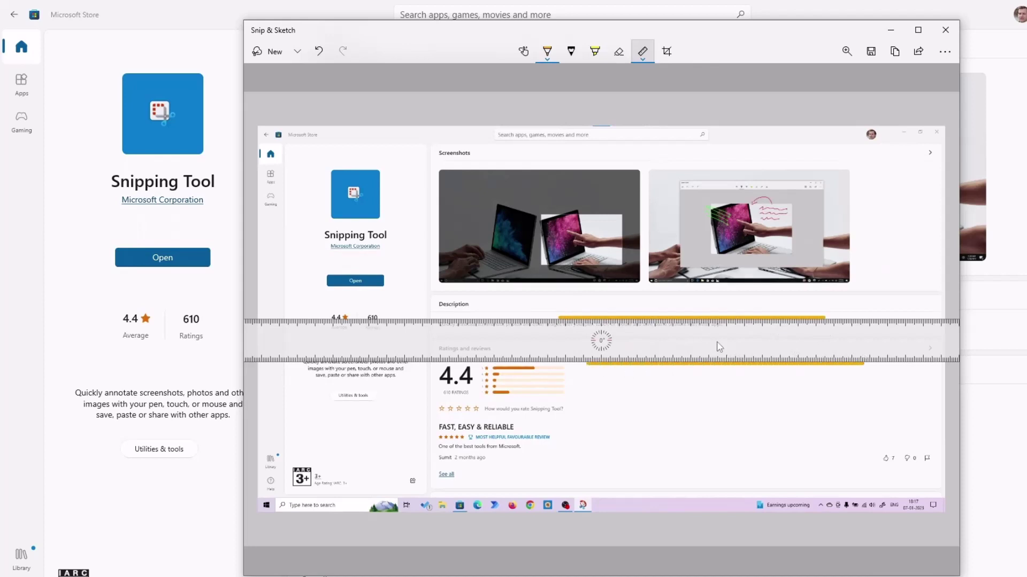
{"action": "mouse_move", "coordinate": [717, 348]}
{"action": "left_mouse_down"}
{"action": "mouse_move", "coordinate": [717, 239]}
{"action": "mouse_move", "coordinate": [719, 413]}
{"action": "left_mouse_up"}
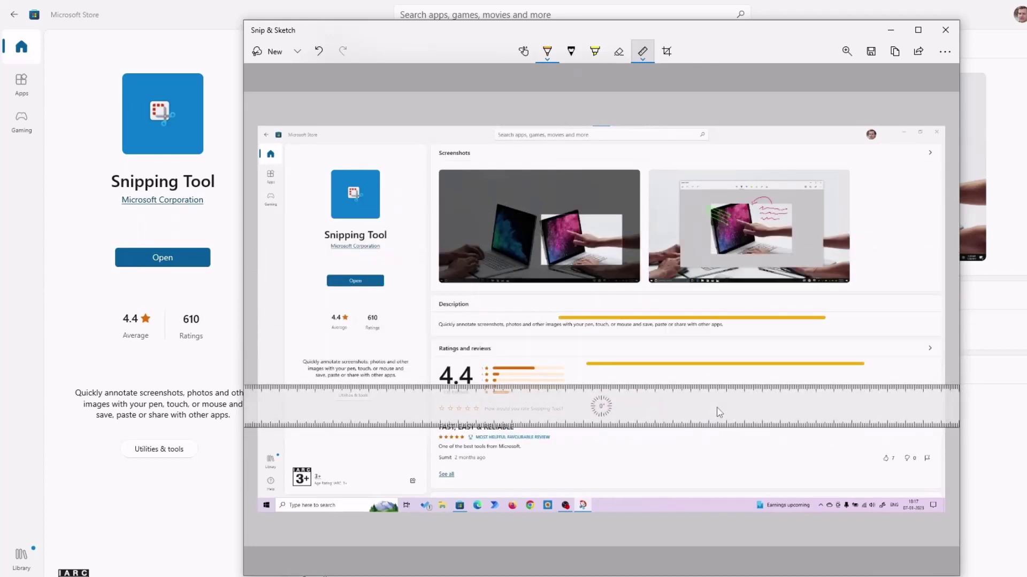
{"action": "left_click", "coordinate": [644, 53]}
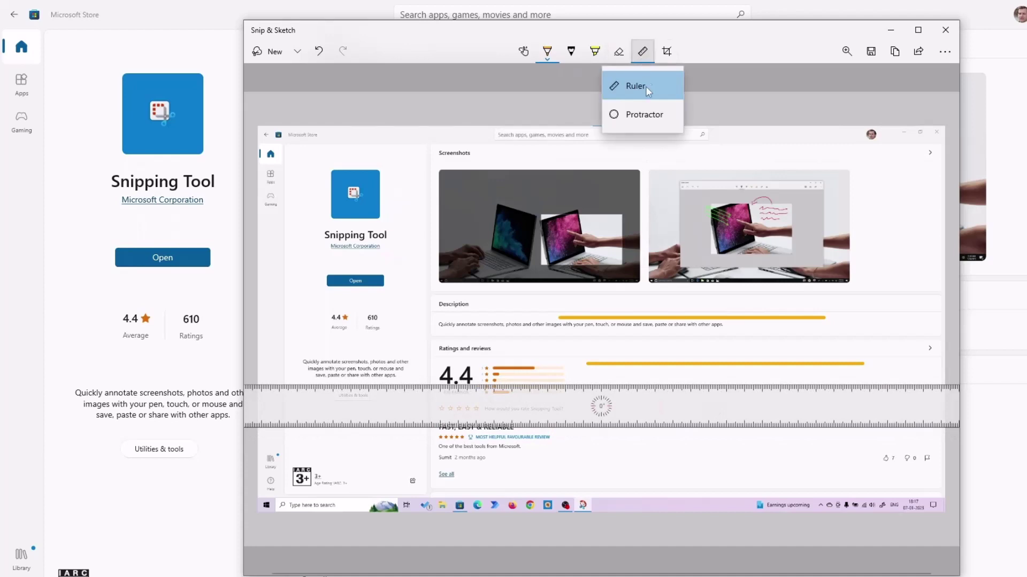
Step: Swap the ruler for a protractor and trace a yellow circle around it over the ratings
{"action": "left_click", "coordinate": [643, 114]}
{"action": "left_click_drag", "start_coordinate": [577, 280], "coordinate": [738, 326]}
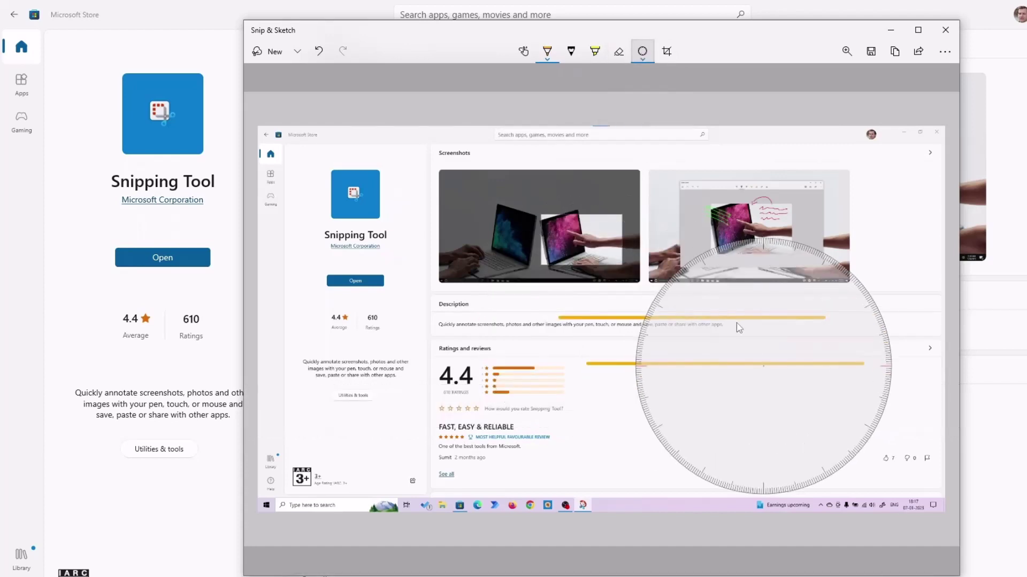
{"action": "mouse_move", "coordinate": [639, 332]}
{"action": "left_mouse_down"}
{"action": "mouse_move", "coordinate": [664, 325]}
{"action": "mouse_move", "coordinate": [774, 221]}
{"action": "mouse_move", "coordinate": [898, 390]}
{"action": "mouse_move", "coordinate": [748, 470]}
{"action": "mouse_move", "coordinate": [664, 329]}
{"action": "left_mouse_up"}
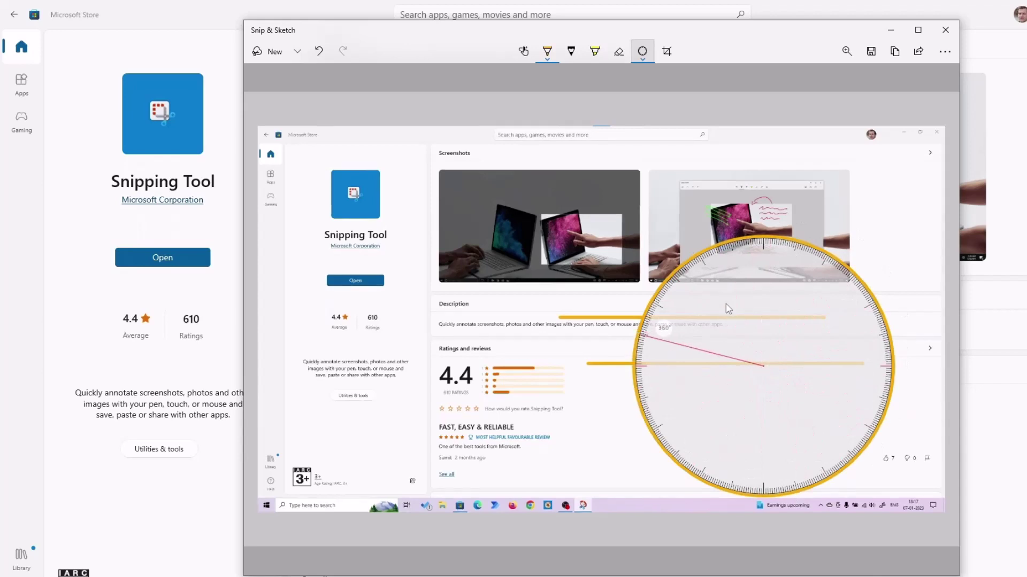
Step: Move the protractor over the screenshots area and start a new screen snip
{"action": "left_click_drag", "start_coordinate": [725, 306], "coordinate": [449, 235]}
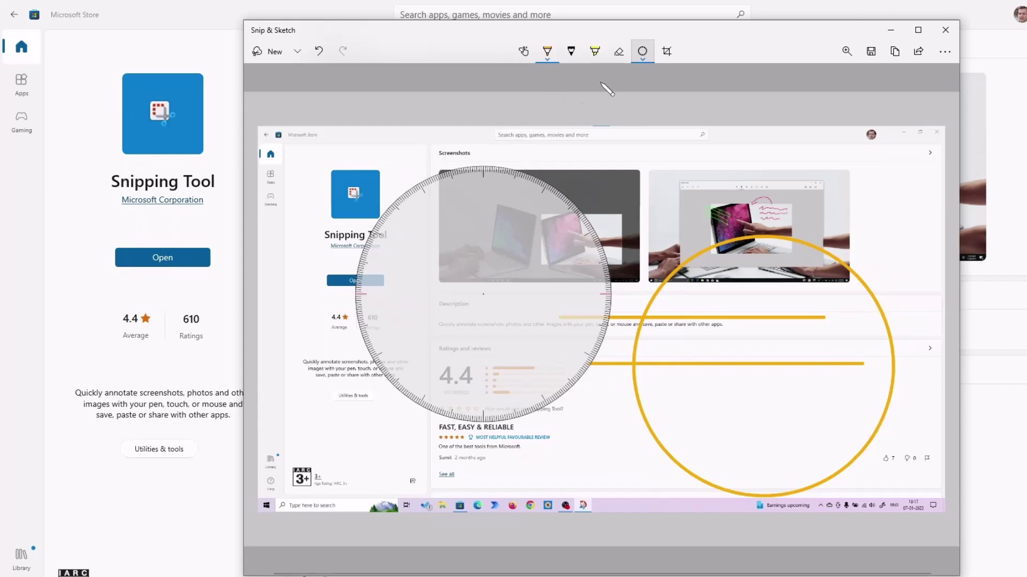
{"action": "left_click", "coordinate": [643, 61]}
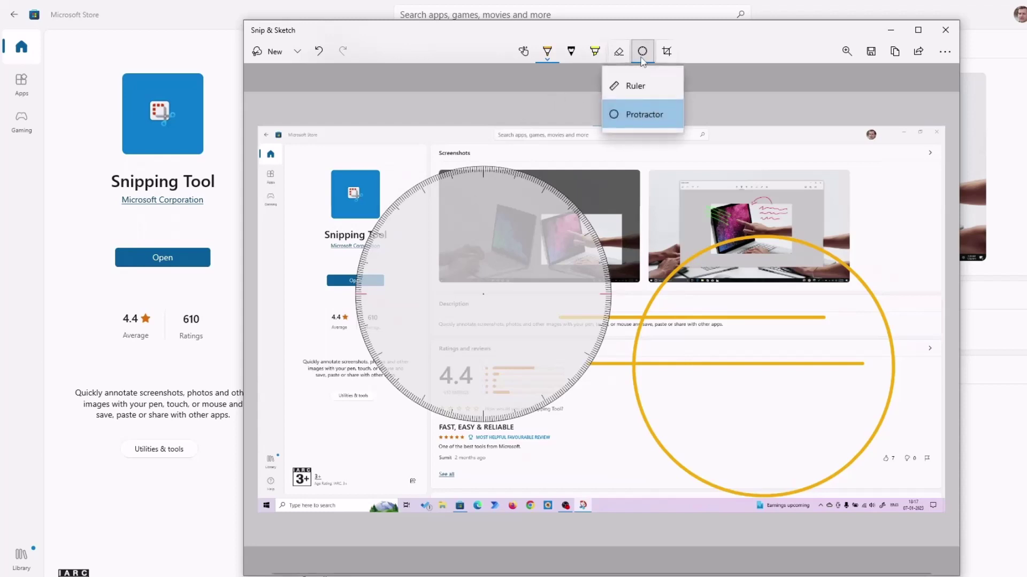
{"action": "left_click", "coordinate": [641, 57]}
{"action": "left_click", "coordinate": [643, 61]}
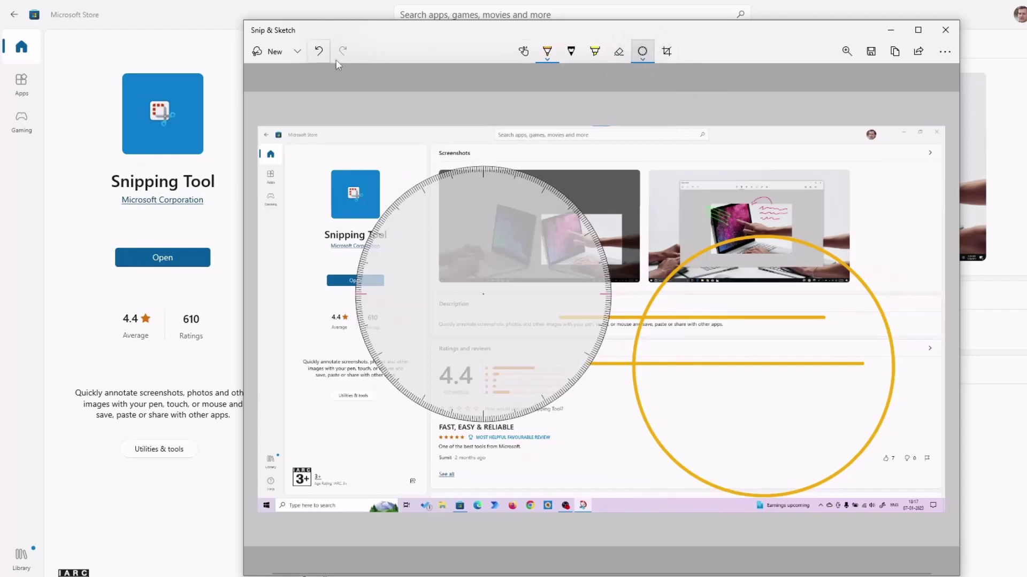
{"action": "left_click", "coordinate": [269, 53]}
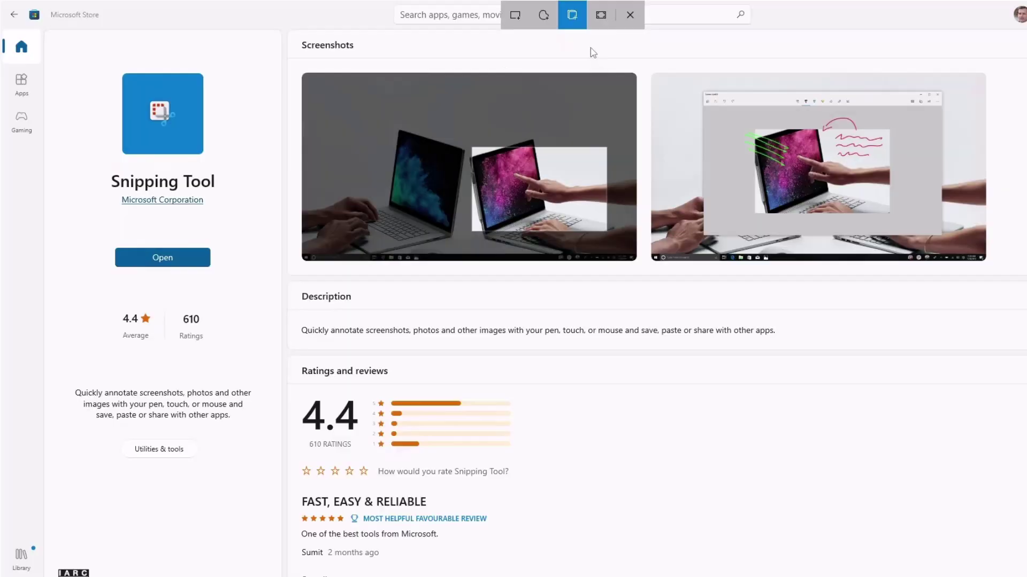
Step: Snip the Microsoft Store window and drag the protractor off the image
{"action": "left_click", "coordinate": [592, 52]}
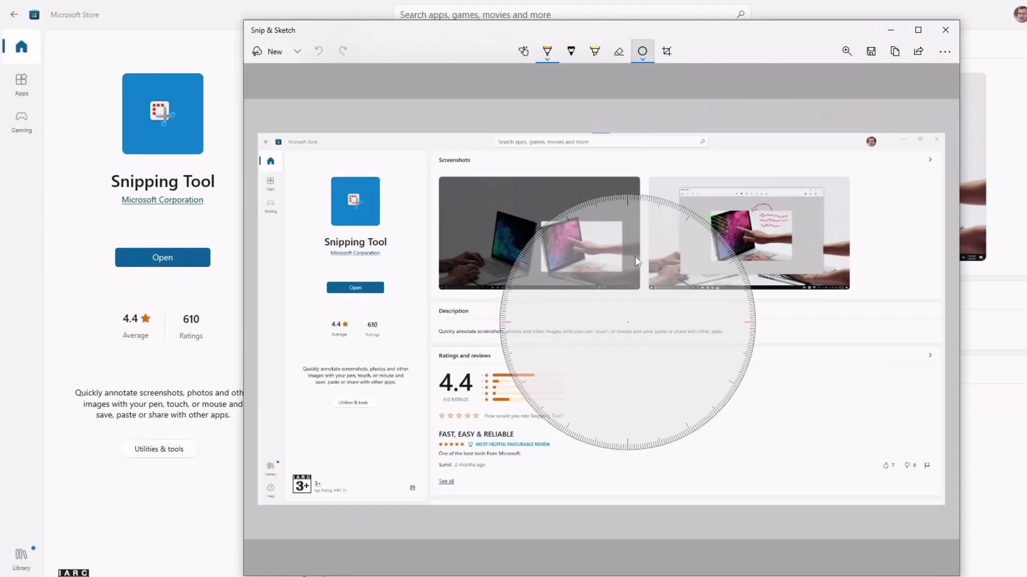
{"action": "mouse_move", "coordinate": [630, 255]}
{"action": "left_mouse_down"}
{"action": "mouse_move", "coordinate": [997, 377]}
{"action": "mouse_move", "coordinate": [1026, 377]}
{"action": "left_mouse_up"}
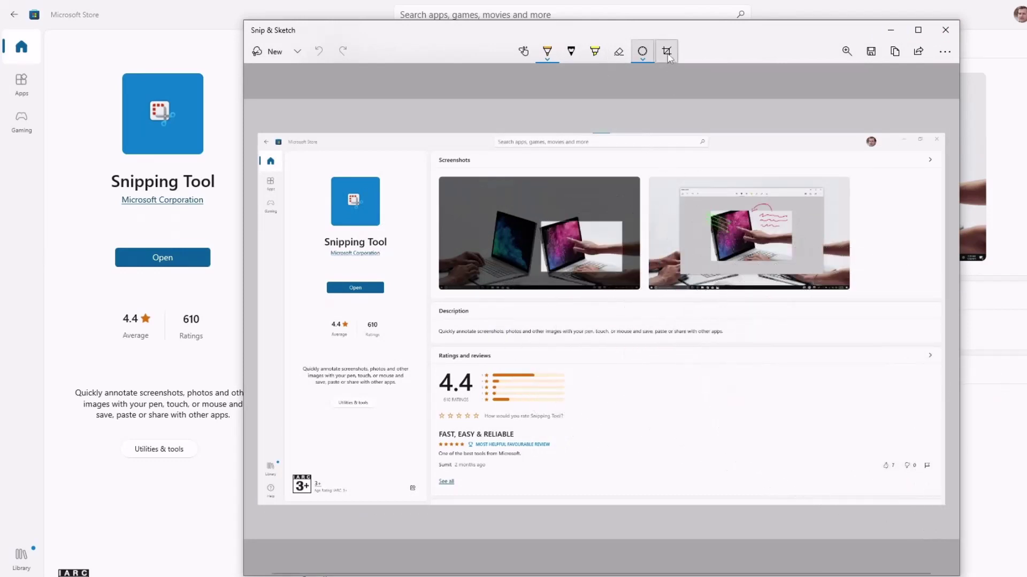
Step: Pull the crop edges in around the left app panel and apply the crop
{"action": "left_click", "coordinate": [666, 52]}
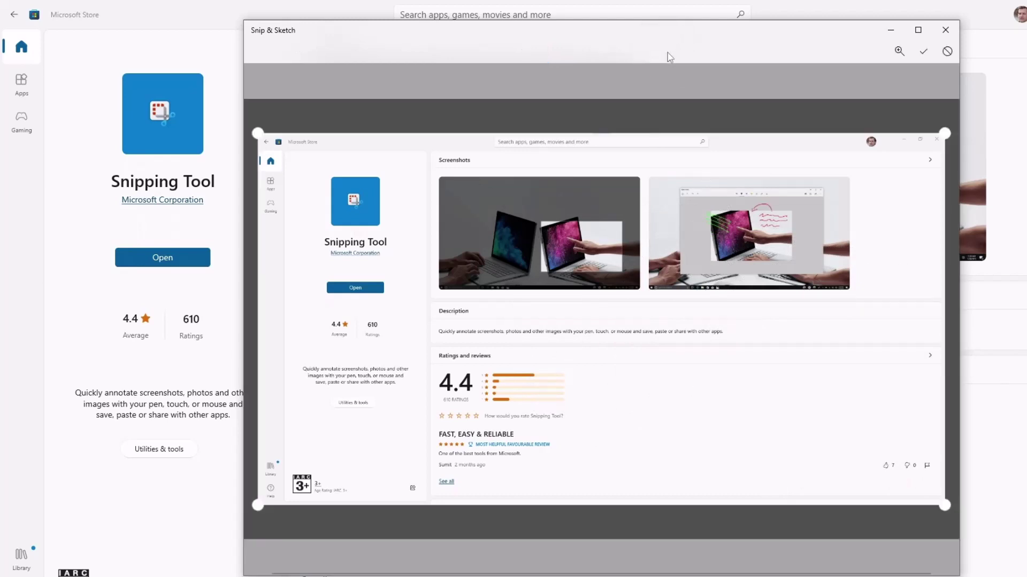
{"action": "mouse_move", "coordinate": [260, 507]}
{"action": "left_mouse_down"}
{"action": "mouse_move", "coordinate": [296, 389]}
{"action": "mouse_move", "coordinate": [303, 310]}
{"action": "left_mouse_up"}
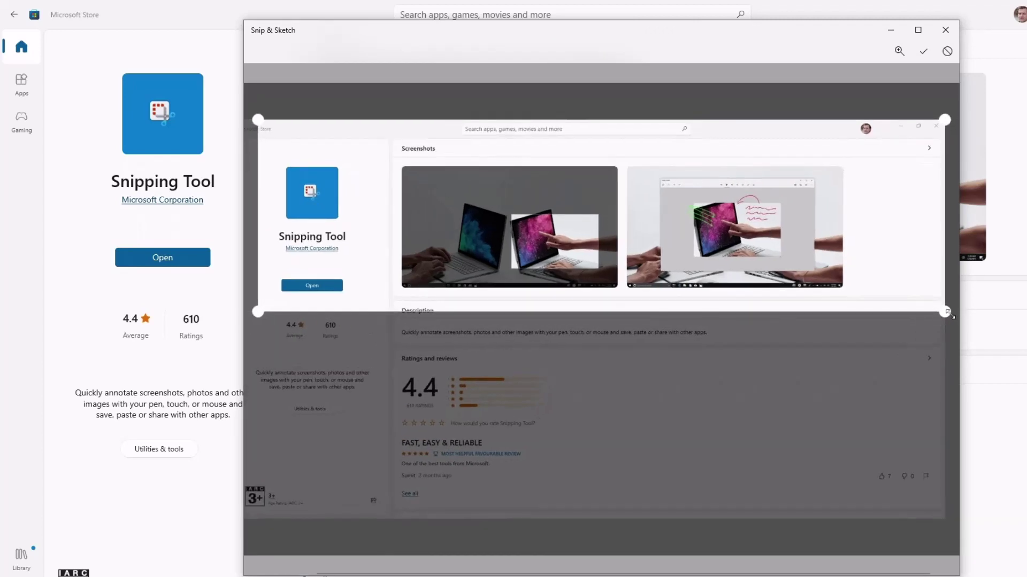
{"action": "left_click_drag", "start_coordinate": [945, 312], "coordinate": [374, 307]}
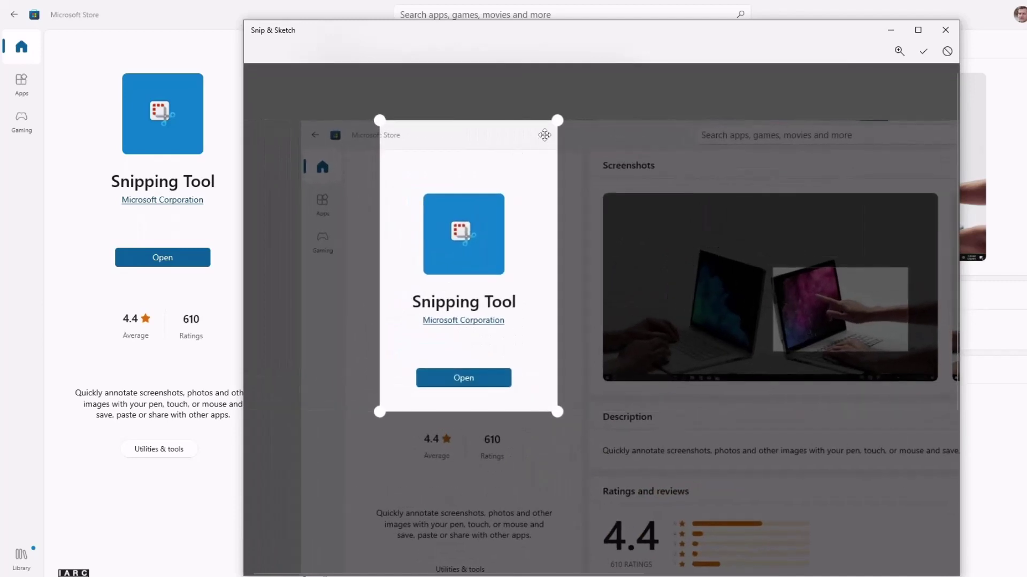
{"action": "left_click_drag", "start_coordinate": [546, 121], "coordinate": [549, 167]}
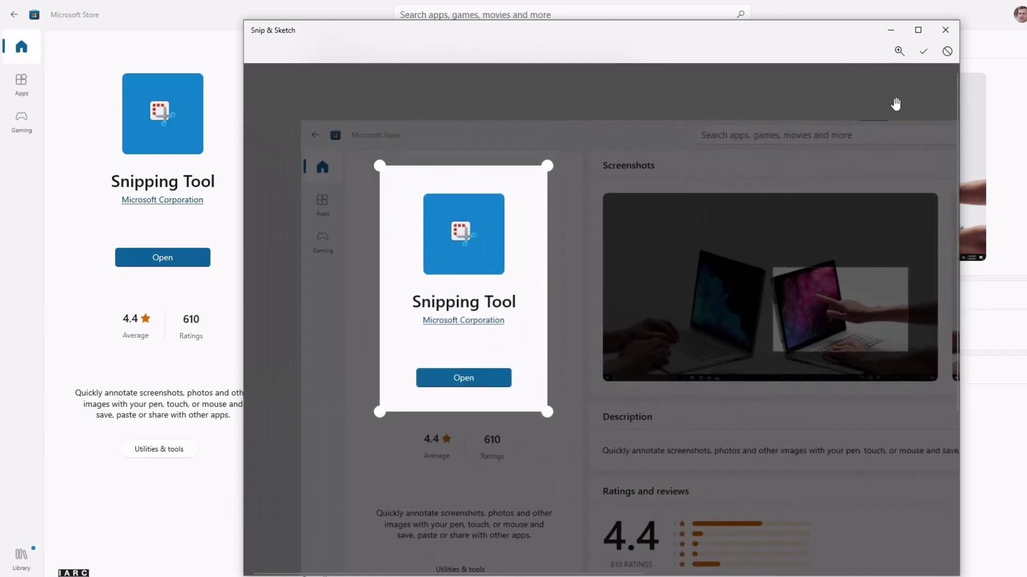
{"action": "left_click", "coordinate": [922, 56]}
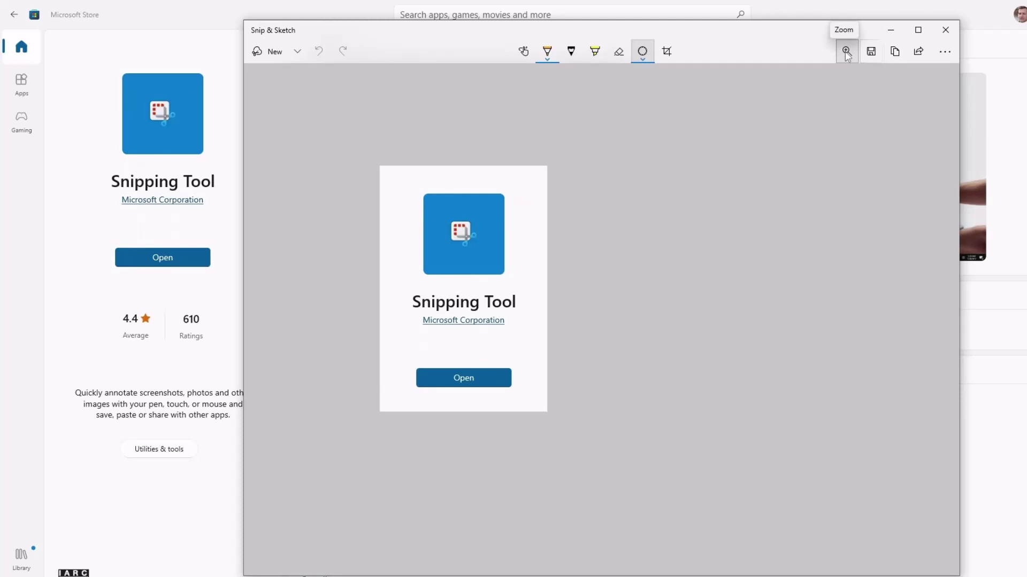
Step: Copy the cropped snip to the clipboard, then view and dismiss the Share panel
{"action": "left_click", "coordinate": [896, 54]}
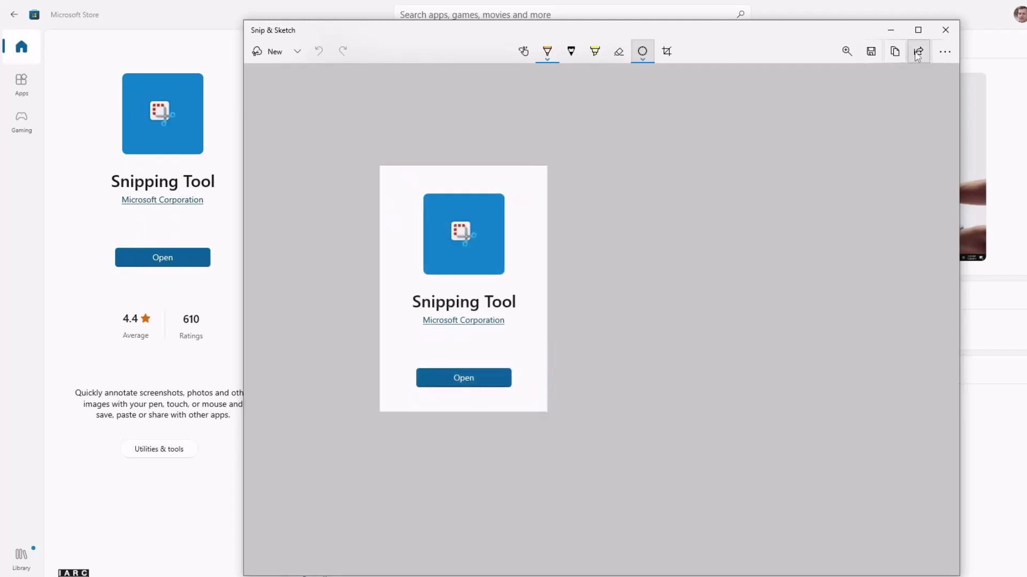
{"action": "left_click", "coordinate": [917, 54]}
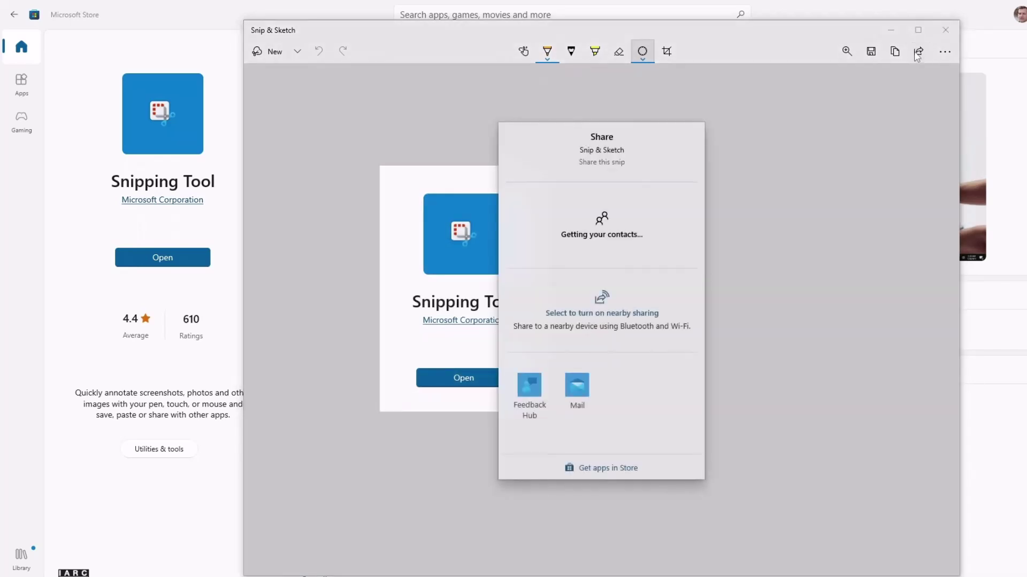
{"action": "left_click", "coordinate": [782, 160]}
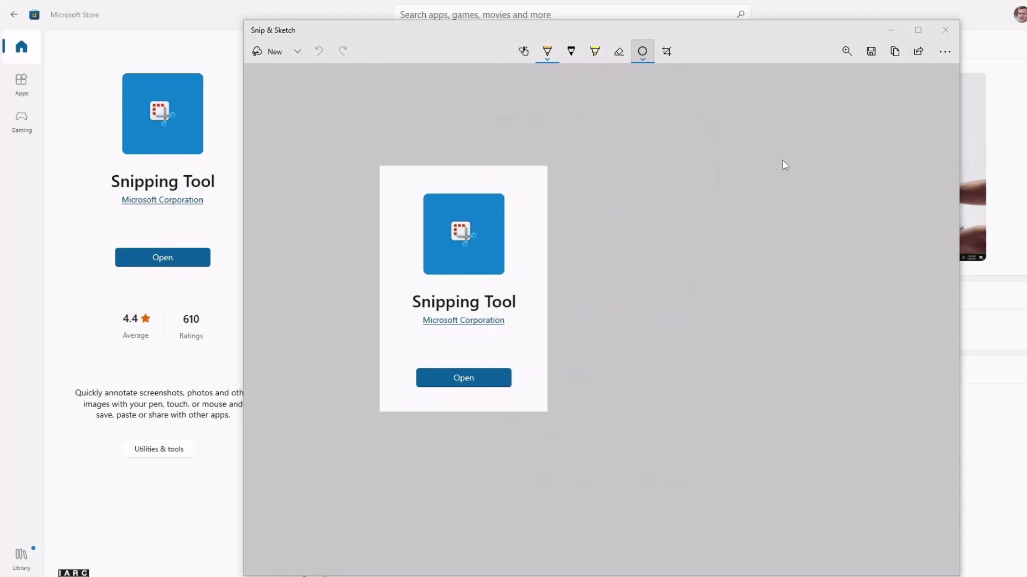
Step: Review Snip & Sketch settings from the ... menu, then close the app window
{"action": "left_click", "coordinate": [948, 53]}
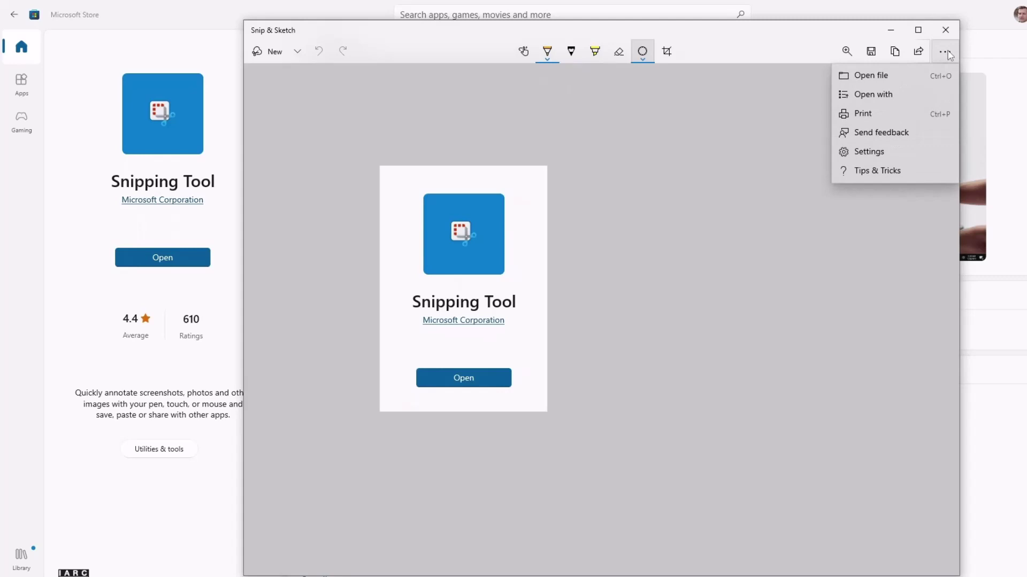
{"action": "left_click", "coordinate": [893, 153]}
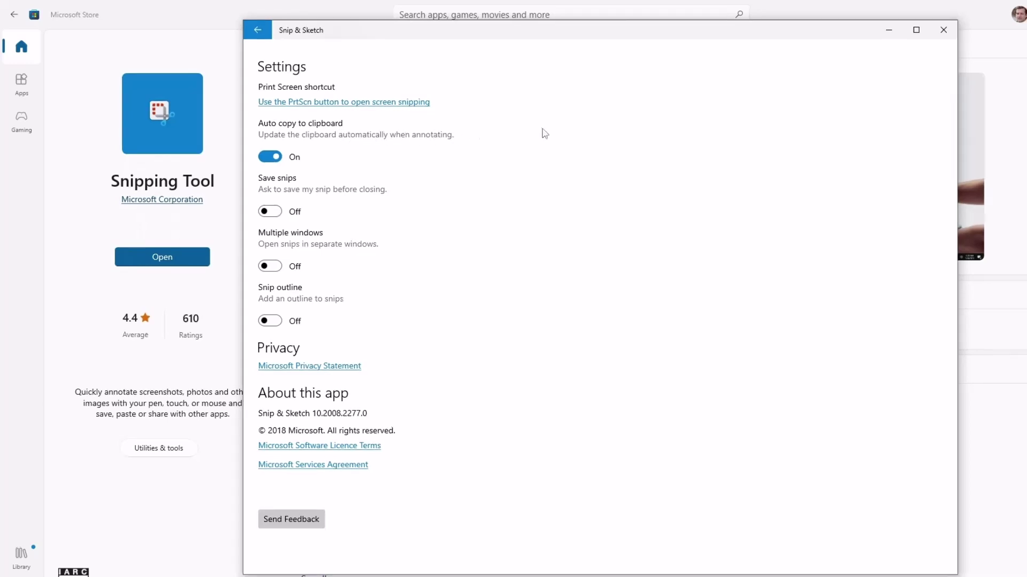
{"action": "left_click", "coordinate": [879, 28]}
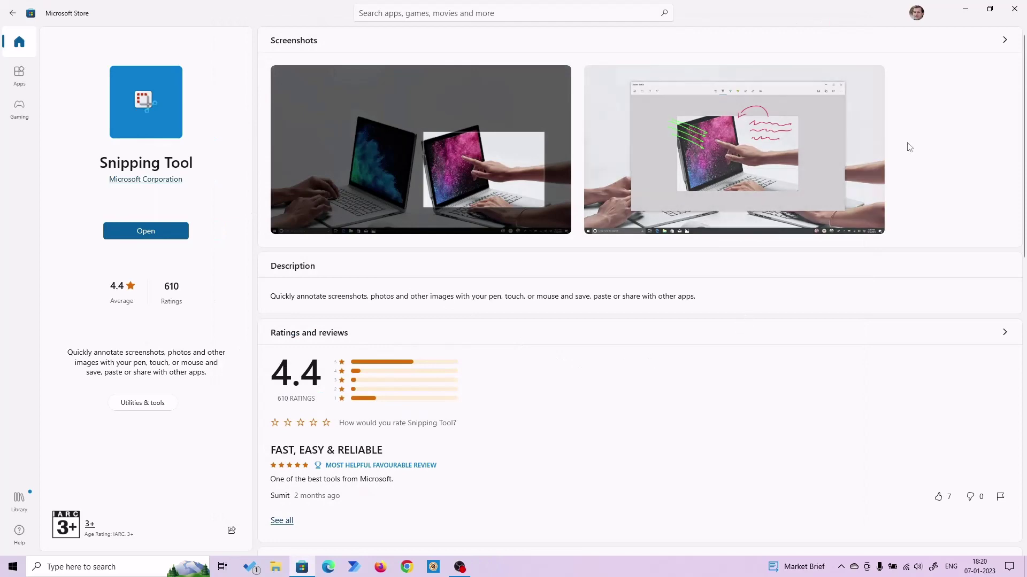
Step: Close the Microsoft Store window to leave the empty desktop
{"action": "left_click", "coordinate": [1010, 15]}
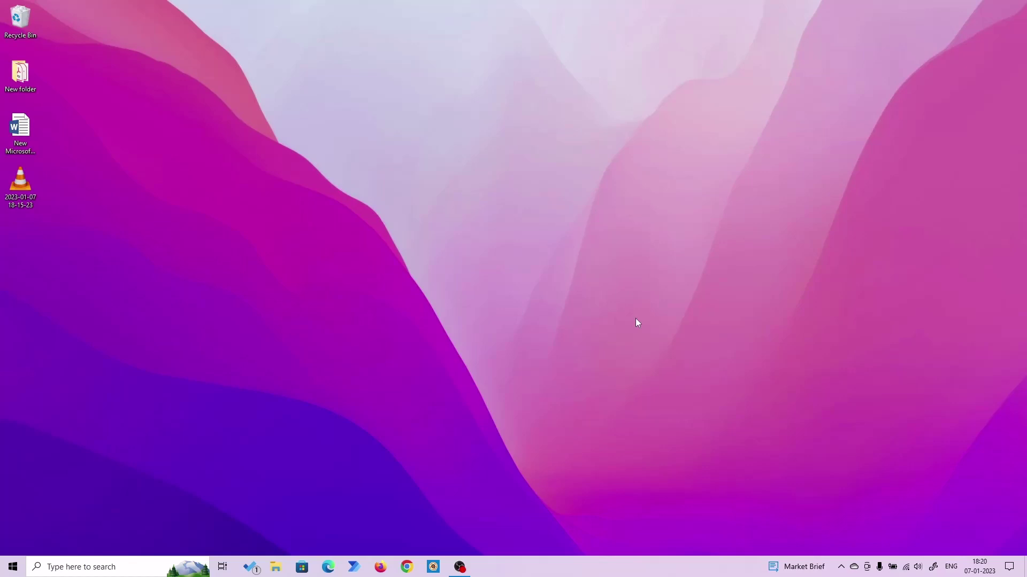
Step: Open the screen snipping bar from the desktop with Win+Shift+S
{"action": "key", "text": "super"}
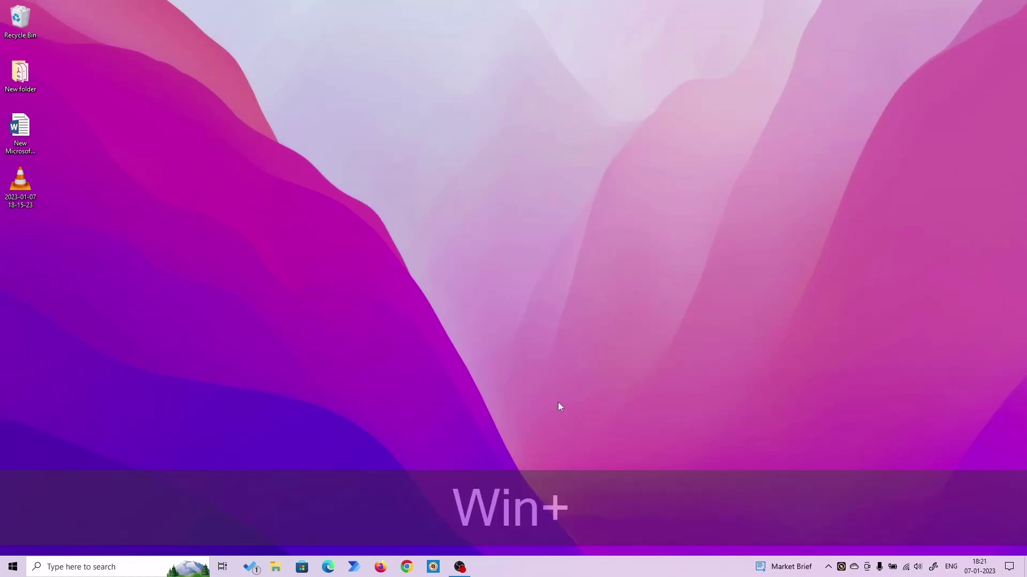
{"action": "key", "text": "shift"}
{"action": "key", "text": "super+shift+s"}
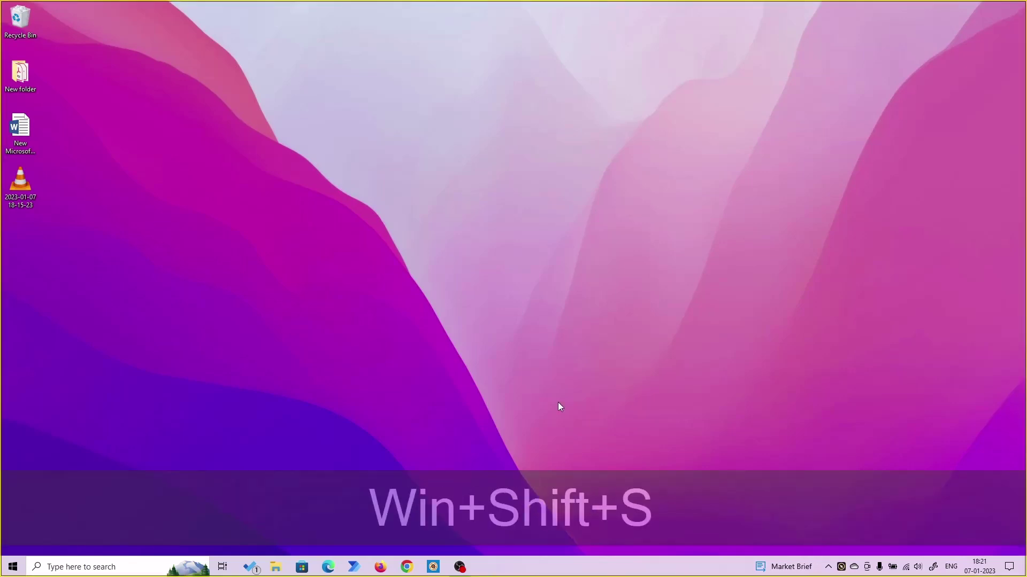